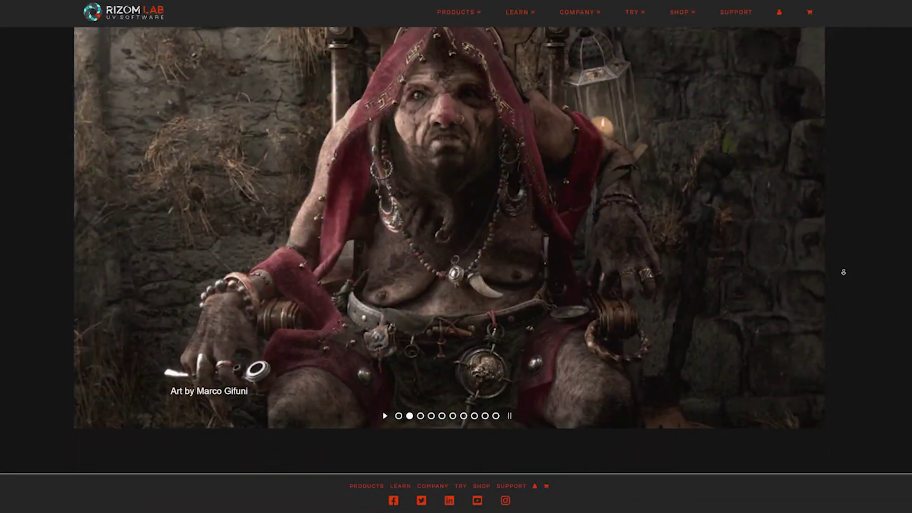
# Browse the artwork gallery on the Rizom Lab website, advancing through its featured images.
pyautogui.middleClick(844, 273)
pyautogui.scroll(1, 846, 272)
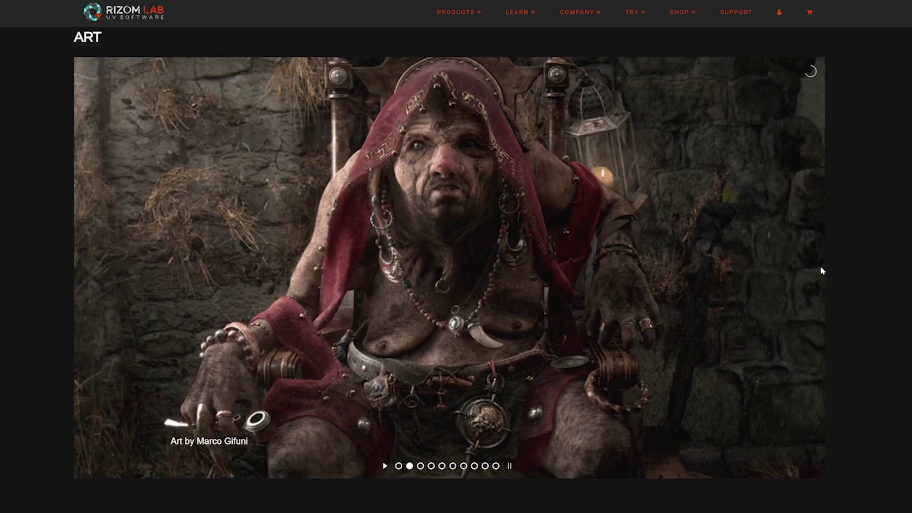
pyautogui.click(803, 268)
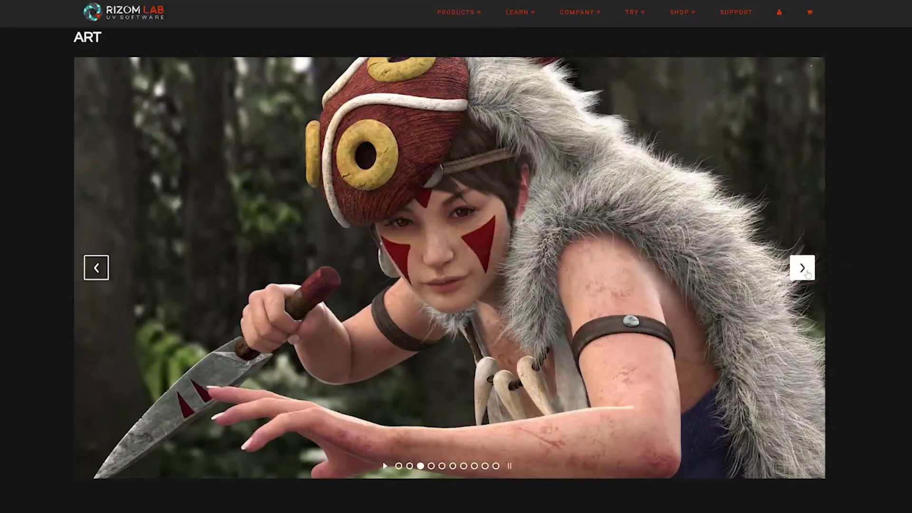
pyautogui.click(807, 274)
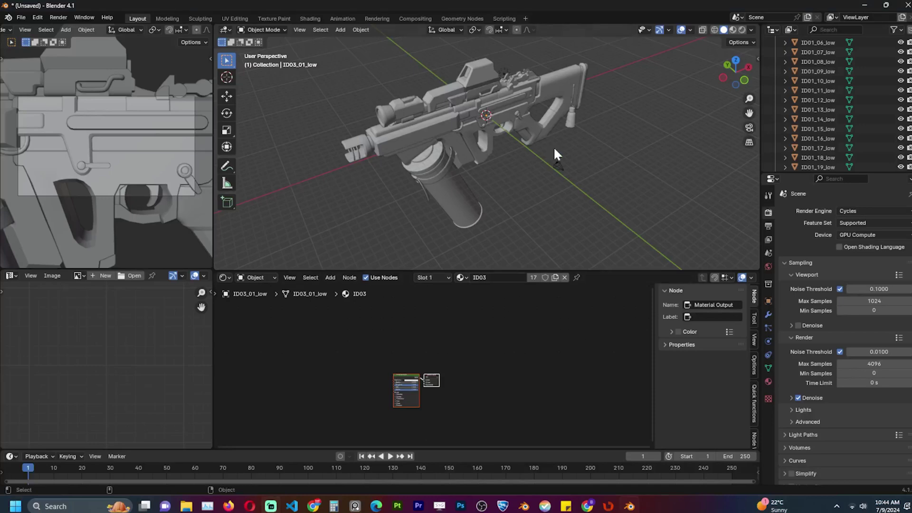
# In Blender, enlarge the 3D viewport of the gun scene and switch to the UV Editing workspace in object mode.
pyautogui.moveTo(555, 148); pyautogui.dragTo(561, 166, button='middle')
pyautogui.moveTo(487, 270); pyautogui.dragTo(490, 330)
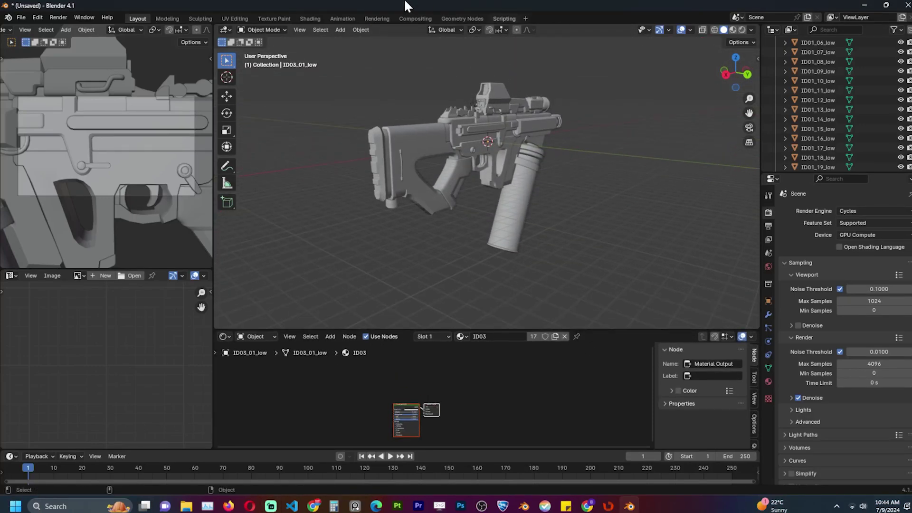
pyautogui.click(237, 18)
pyautogui.scroll(-4, 538, 136)
pyautogui.moveTo(539, 143); pyautogui.dragTo(612, 171, button='middle')
pyautogui.press('Tab')
pyautogui.moveTo(570, 224); pyautogui.dragTo(661, 210, button='middle')
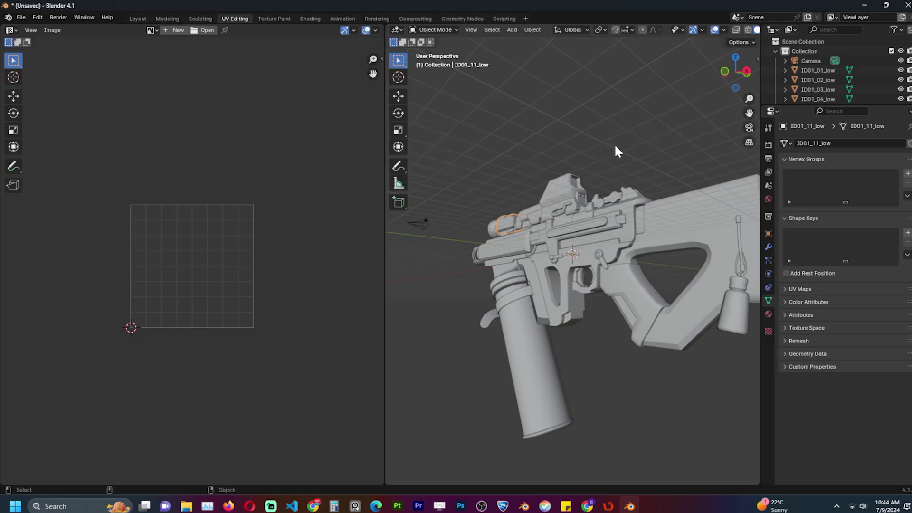
# Set the viewport's solid shading color to Random so each gun part has its own color.
pyautogui.moveTo(614, 144); pyautogui.dragTo(572, 203, button='middle')
pyautogui.scroll(-2, 729, 31)
pyautogui.click(587, 228)
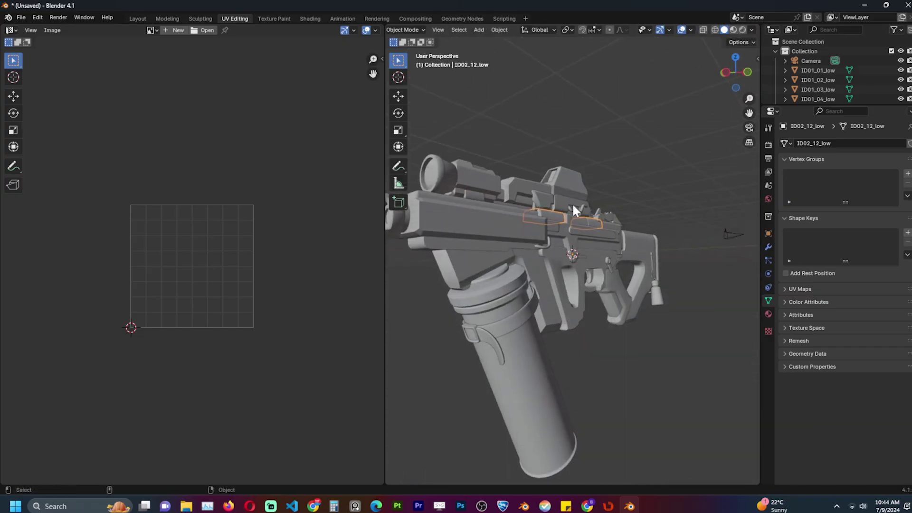
pyautogui.click(752, 30)
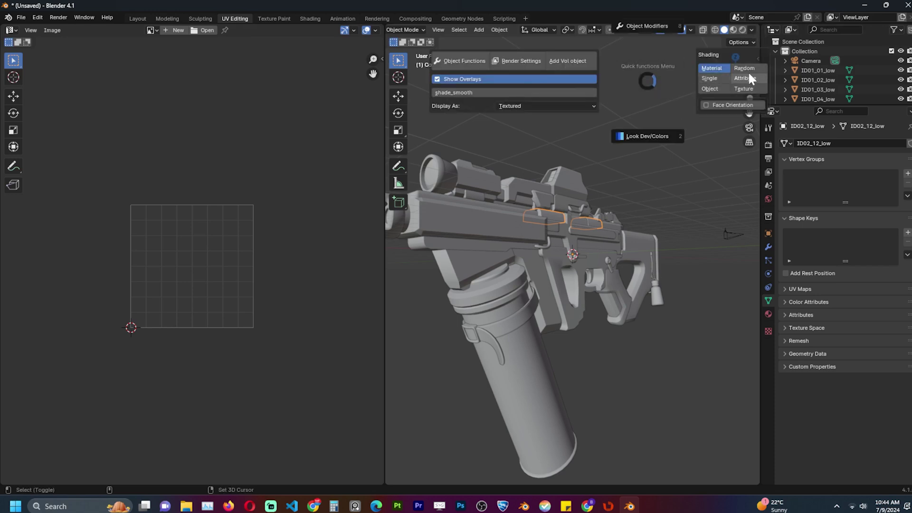
pyautogui.click(749, 71)
pyautogui.moveTo(666, 108)
pyautogui.mouseDown(button='middle')
pyautogui.moveTo(566, 145)
pyautogui.moveTo(669, 148)
pyautogui.moveTo(400, 138)
pyautogui.moveTo(367, 224)
pyautogui.mouseUp(button='middle')
pyautogui.scroll(-5, 561, 240)
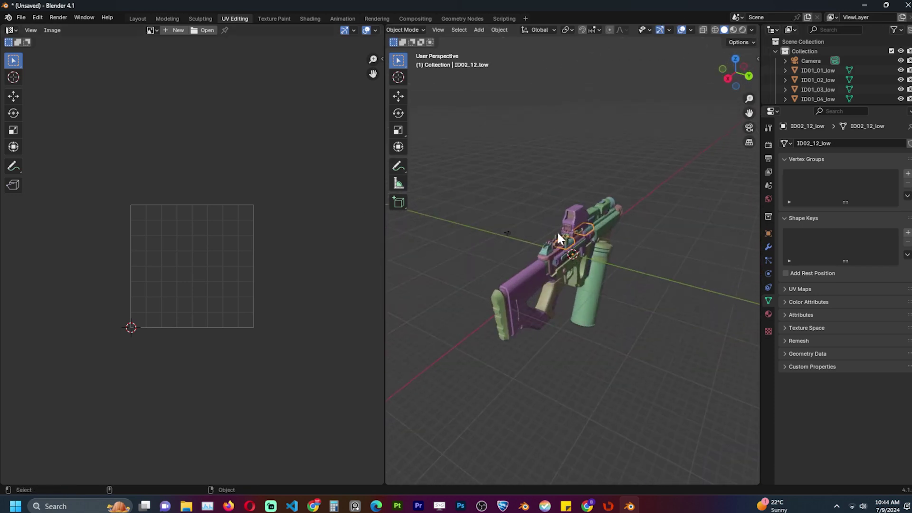
# Select all of the gun's mesh parts with Select Grouped and isolate them in local view.
pyautogui.hotkey('shift', 'g')
pyautogui.click(570, 266)
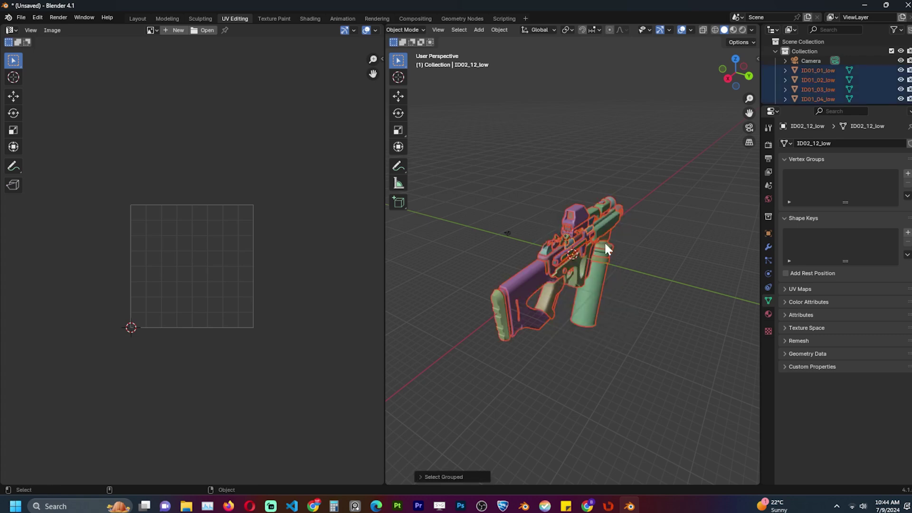
pyautogui.press('/')
pyautogui.moveTo(609, 223); pyautogui.dragTo(536, 221, button='middle')
# Examine the combined UV layout of all the gun parts in edit mode, and return to object mode.
pyautogui.press('Tab')
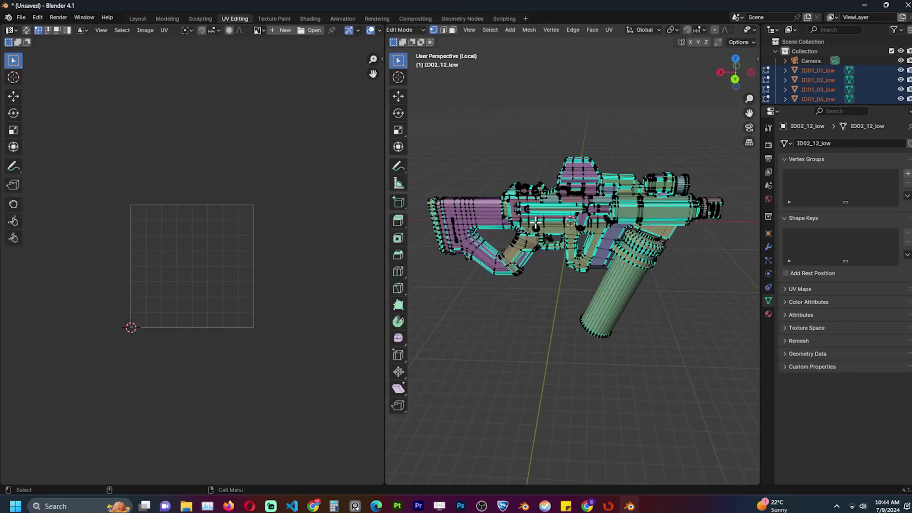
pyautogui.scroll(8, 66, 298)
pyautogui.press('Home')
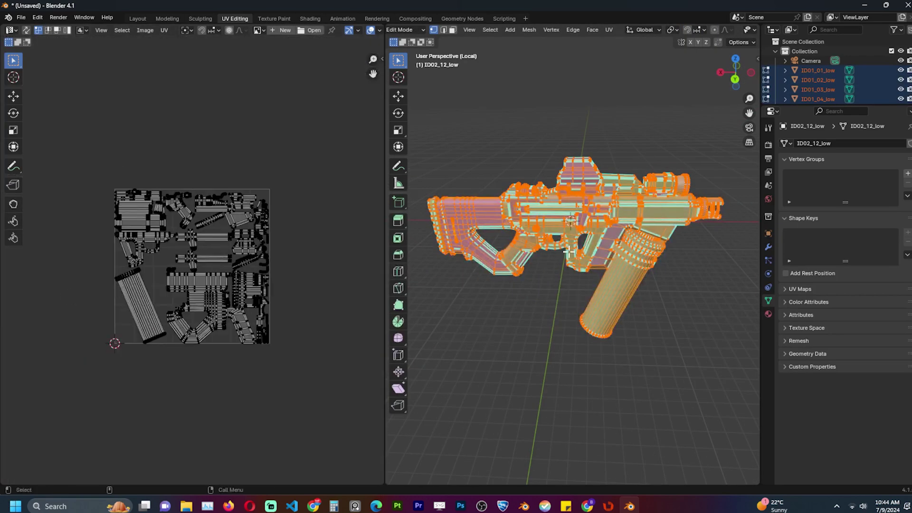
pyautogui.scroll(2, 569, 251)
pyautogui.press('Tab')
pyautogui.moveTo(569, 250); pyautogui.dragTo(630, 260, button='middle')
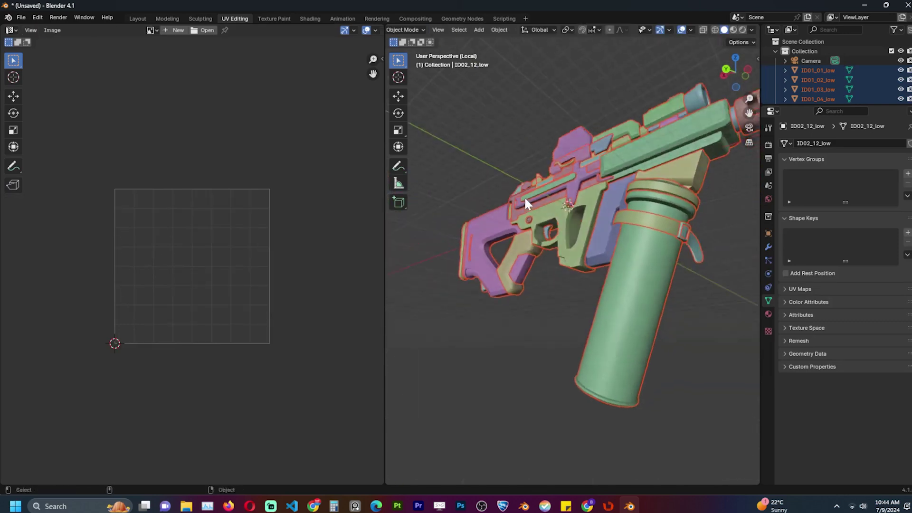
pyautogui.press('Tab')
pyautogui.press('Tab')
# Isolate the gun's large cylinder in local view and open its mesh for editing with nothing selected.
pyautogui.click(634, 275)
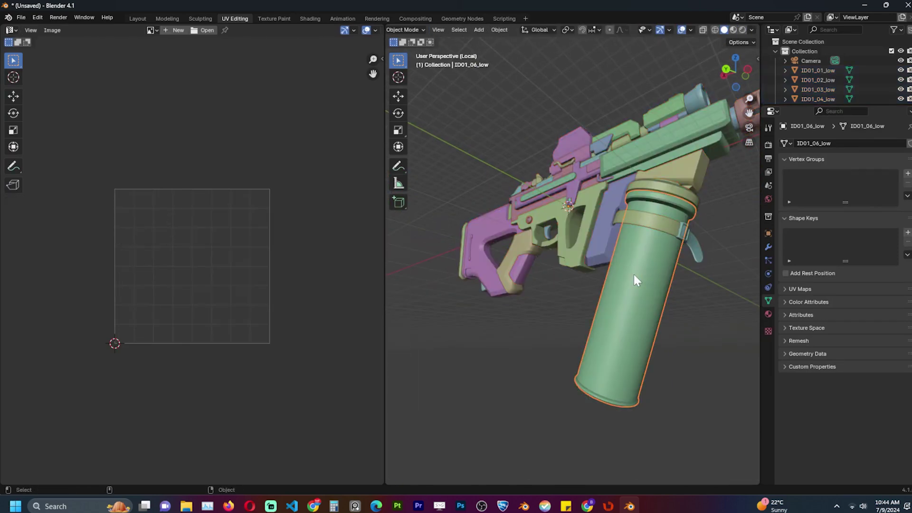
pyautogui.press('KP_Divide')
pyautogui.press('KP_Divide')
pyautogui.moveTo(621, 266); pyautogui.dragTo(566, 230, button='middle')
pyautogui.press('Tab')
pyautogui.hotkey('alt', 'a')
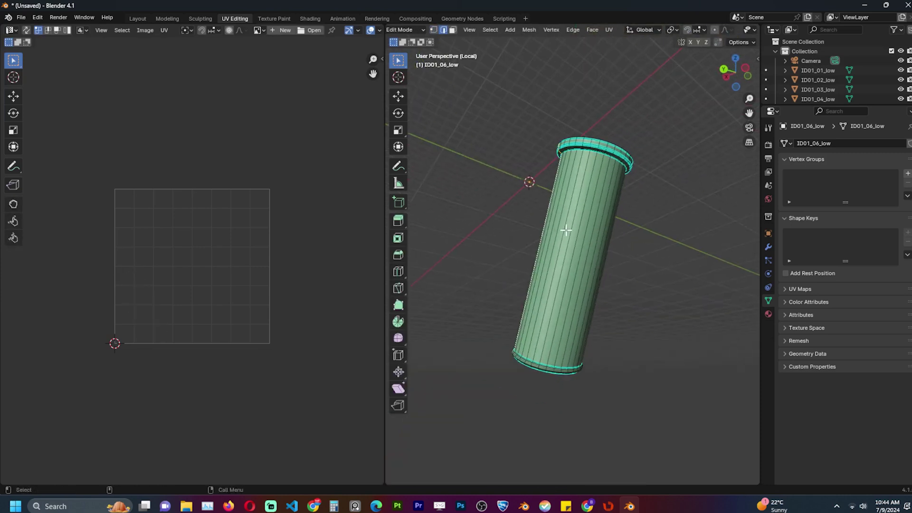
# Unwrap the entire cylinder mesh without seams and check the resulting UV island.
pyautogui.scroll(2, 580, 231)
pyautogui.press('a')
pyautogui.press('u')
pyautogui.click(594, 228)
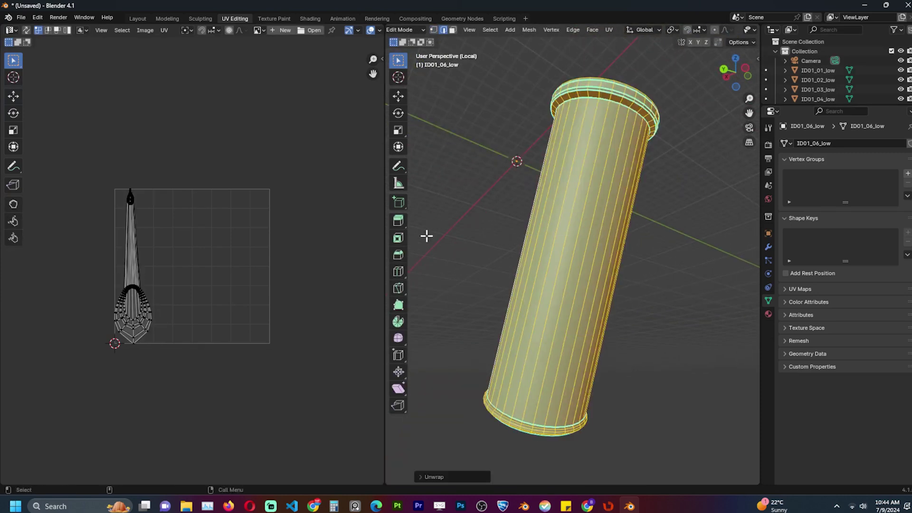
pyautogui.scroll(3, 14, 283)
pyautogui.keyDown('alt'); pyautogui.click(90, 266); pyautogui.keyUp('alt')
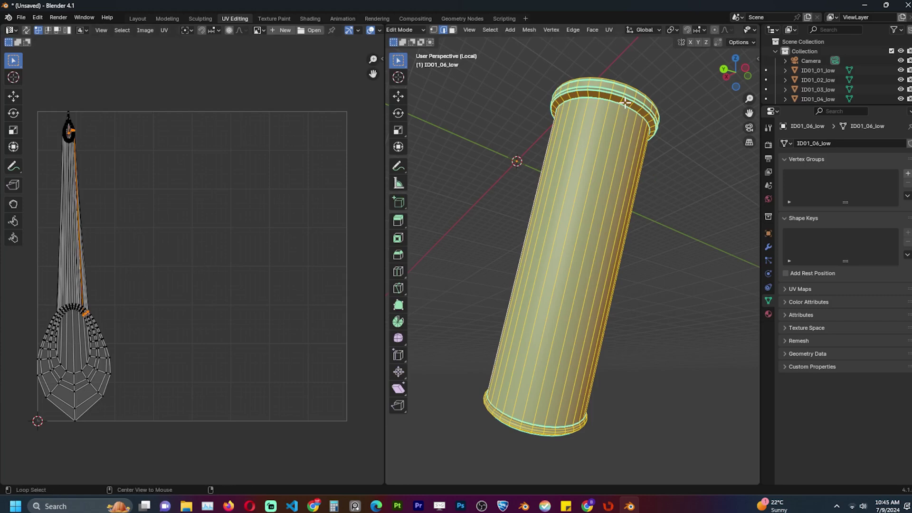
# Mark a lengthwise edge line along the cylinder as a seam and unwrap the whole mesh.
pyautogui.hotkey('alt', 'a')
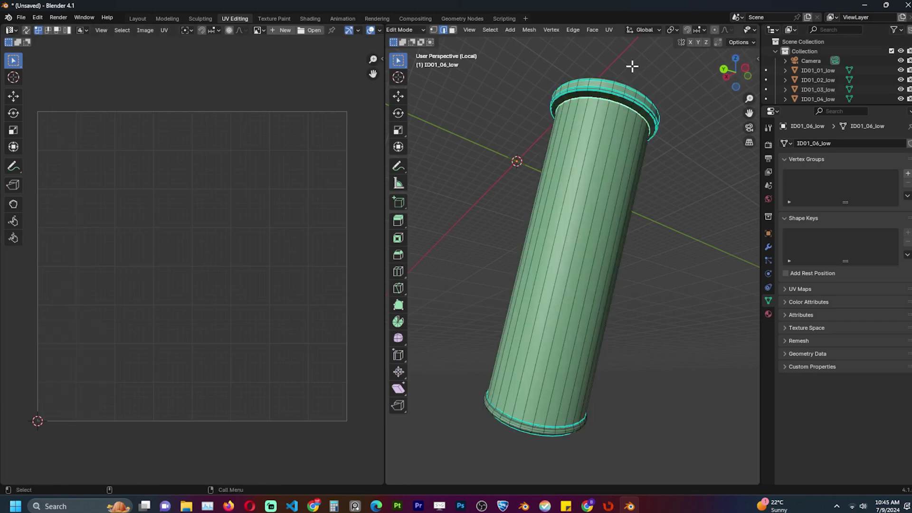
pyautogui.scroll(-3, 572, 234)
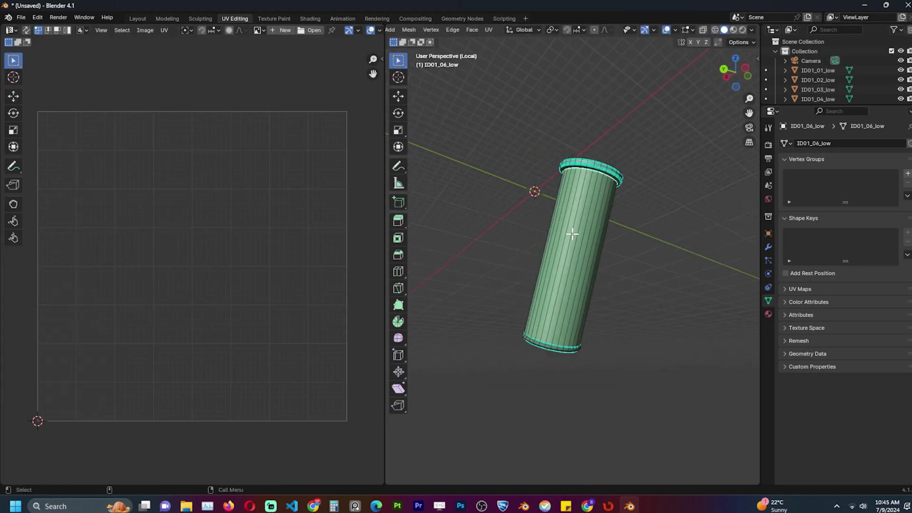
pyautogui.moveTo(572, 234); pyautogui.dragTo(627, 238, button='middle')
pyautogui.scroll(3, 627, 239)
pyautogui.click(621, 239)
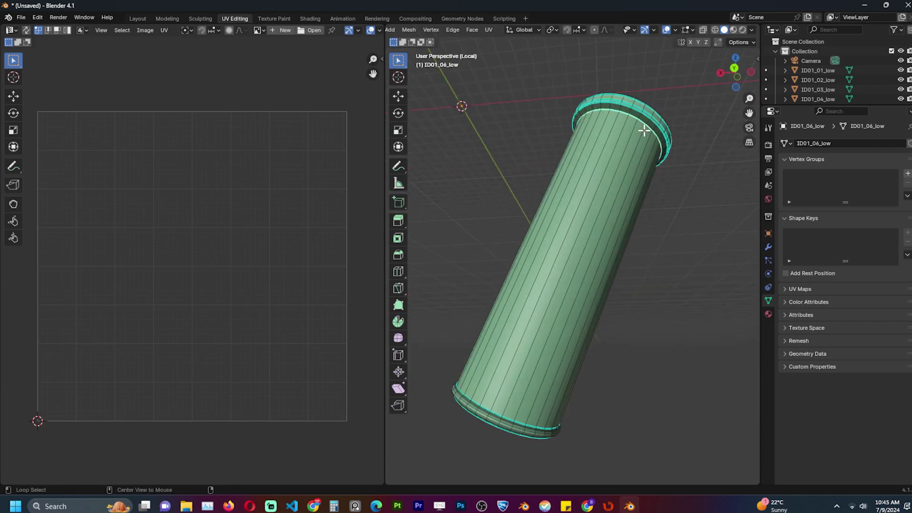
pyautogui.hotkey('ctrl', 'e')
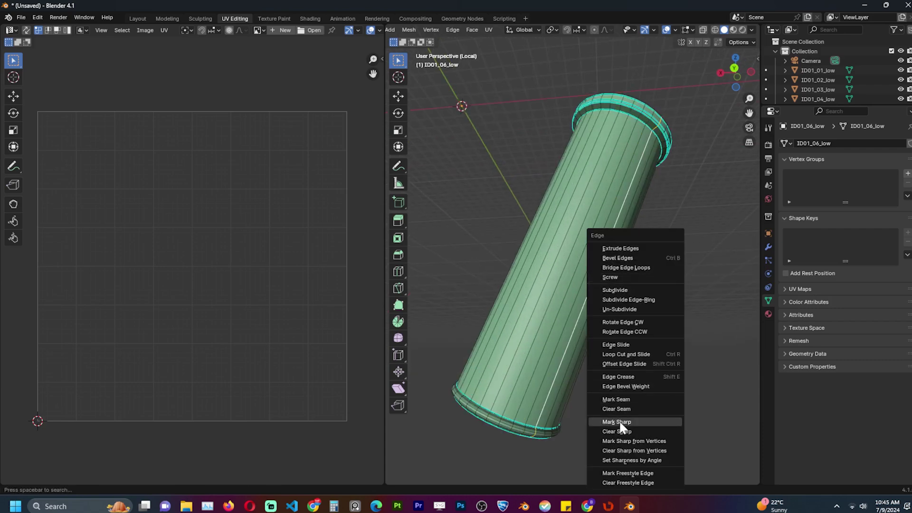
pyautogui.click(616, 400)
pyautogui.press('a')
pyautogui.press('u')
pyautogui.click(540, 328)
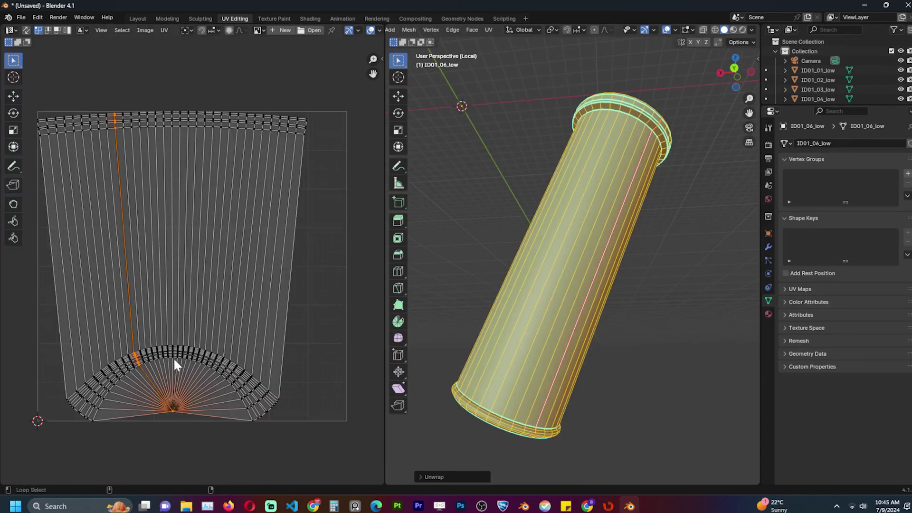
# Mark the edge loop between the cylinder's long side and its lower rim as a seam, and unwrap the whole mesh again.
pyautogui.keyDown('alt'); pyautogui.click(197, 348); pyautogui.keyUp('alt')
pyautogui.keyDown('alt'); pyautogui.click(203, 349); pyautogui.keyUp('alt')
pyautogui.keyDown('alt'); pyautogui.click(228, 357); pyautogui.keyUp('alt')
pyautogui.keyDown('alt'); pyautogui.click(227, 355); pyautogui.keyUp('alt')
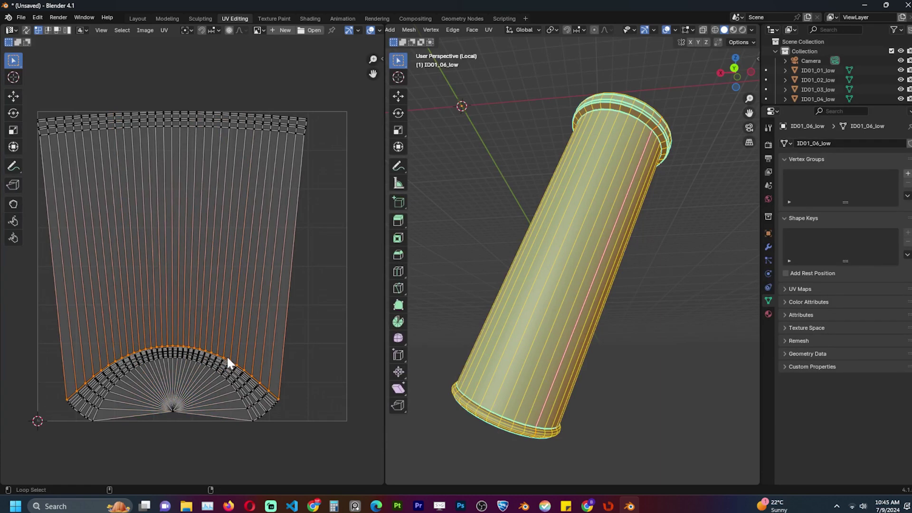
pyautogui.hotkey('ctrl', 'e')
pyautogui.press('a')
pyautogui.press('u')
pyautogui.click(260, 352)
pyautogui.click(300, 352)
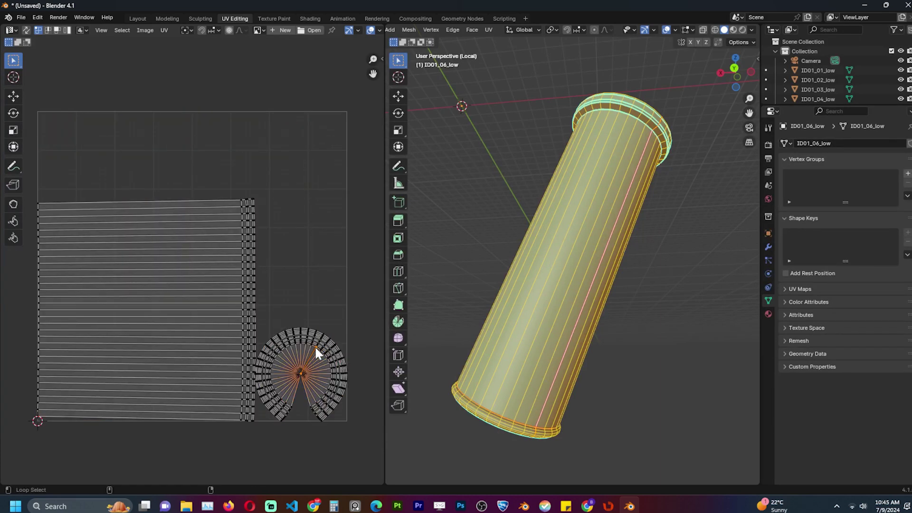
# Mark the edge loop around the cylinder's flat end cap as sharp and as a seam.
pyautogui.click(313, 346)
pyautogui.scroll(3, 317, 349)
pyautogui.scroll(-2, 193, 310)
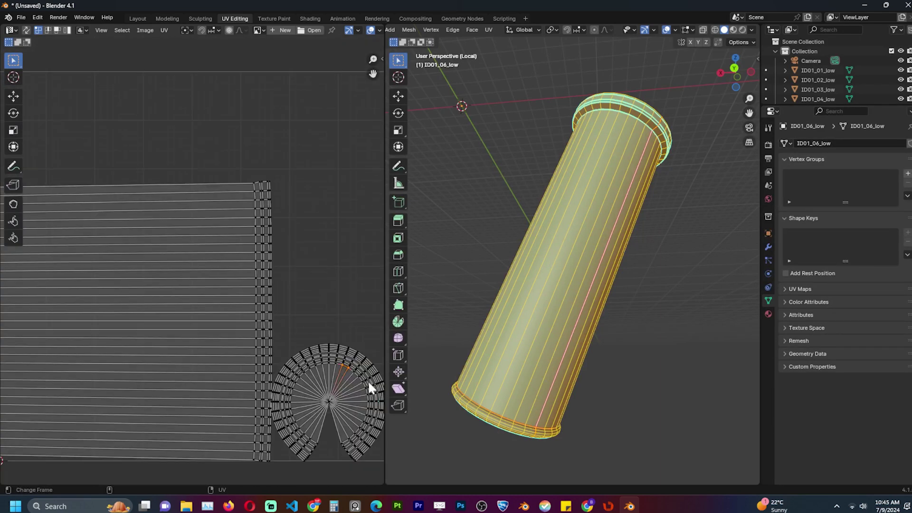
pyautogui.moveTo(648, 348); pyautogui.dragTo(628, 170, button='middle')
pyautogui.hotkey('alt', 'a')
pyautogui.keyDown('alt'); pyautogui.click(631, 168); pyautogui.keyUp('alt')
pyautogui.hotkey('ctrl', 'e')
pyautogui.click(621, 266)
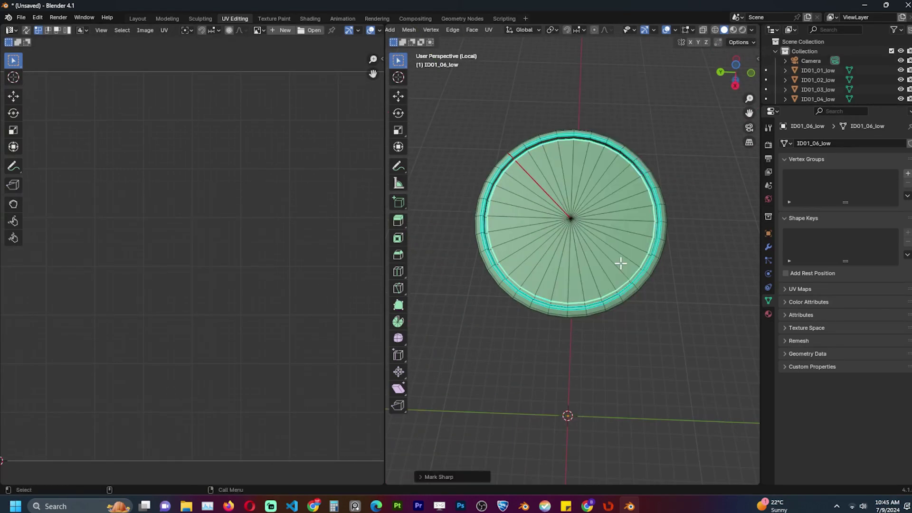
pyautogui.hotkey('ctrl', 'e')
pyautogui.click(614, 242)
# Unwrap the whole cylinder with the end cap separated, frame the UV layout, and leave edit mode.
pyautogui.press('a')
pyautogui.press('u')
pyautogui.click(595, 243)
pyautogui.scroll(-3, 209, 314)
pyautogui.press('`')
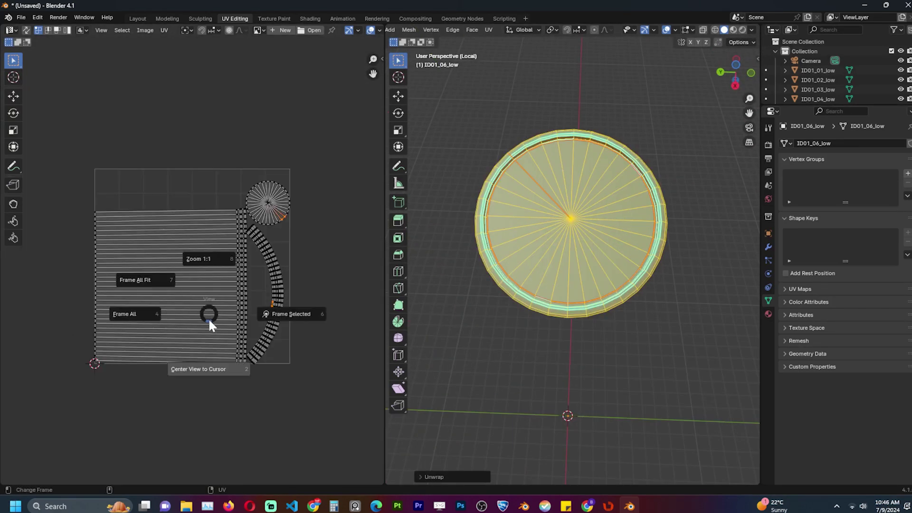
pyautogui.press('Tab')
pyautogui.hotkey('ctrl', 'space')
pyautogui.hotkey('ctrl', 'space')
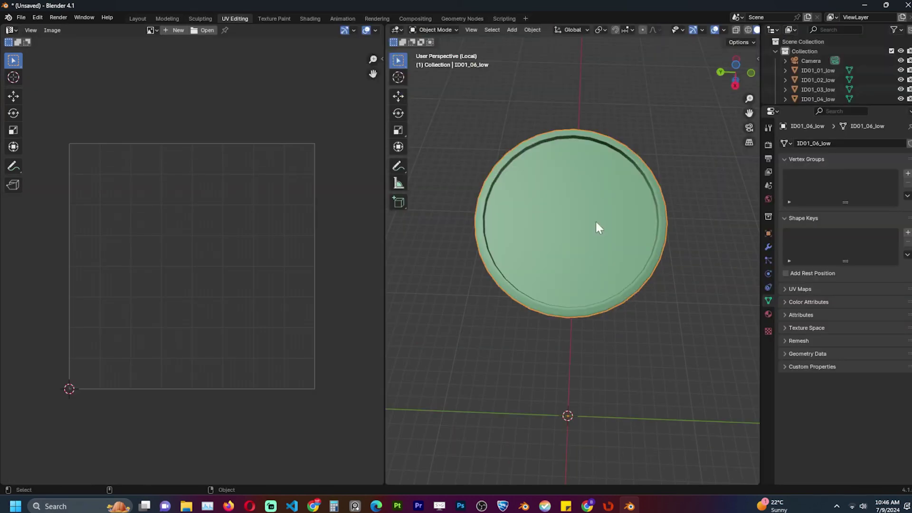
# Return to the Layout workspace, enlarge the shader editor, and add an Image Texture node to the ID01 material.
pyautogui.click(137, 19)
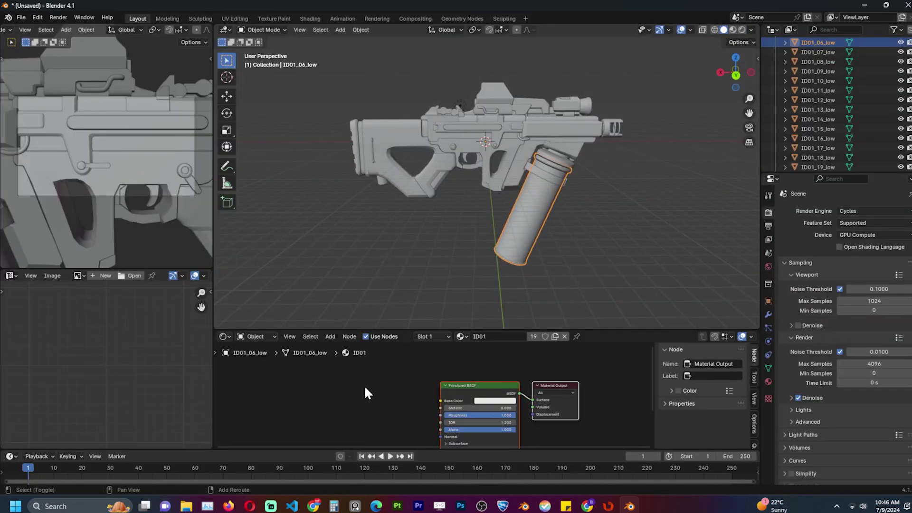
pyautogui.moveTo(459, 328); pyautogui.dragTo(459, 275)
pyautogui.hotkey('shift', 'a')
pyautogui.click(390, 352)
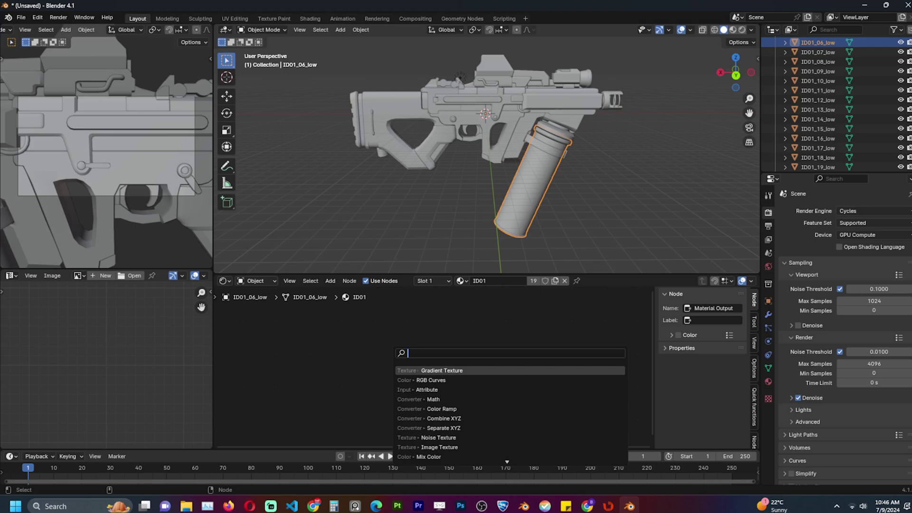
pyautogui.press('Return')
pyautogui.click(293, 352)
# Create a 1024 × 1024 px Color Grid image in the Image Texture node and show the viewport in Material Preview.
pyautogui.scroll(3, 293, 351)
pyautogui.moveTo(292, 352); pyautogui.dragTo(351, 328, button='middle')
pyautogui.click(394, 365)
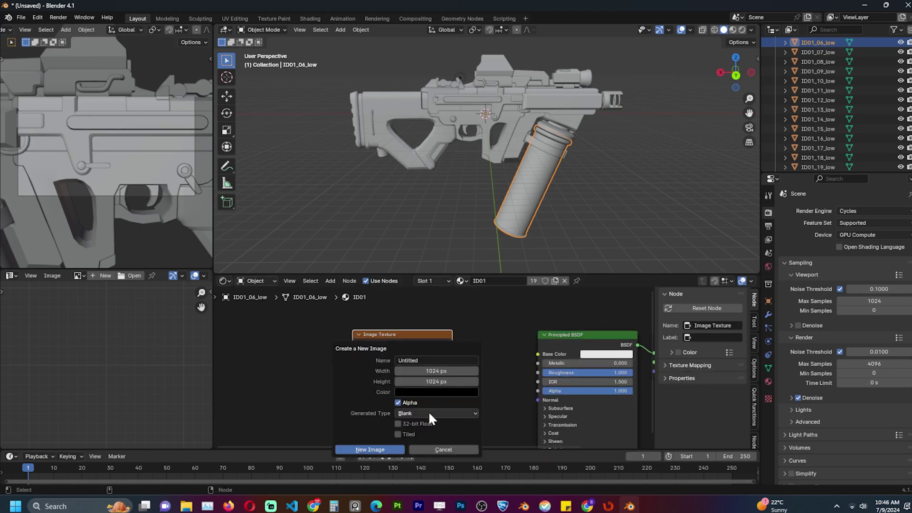
pyautogui.click(398, 449)
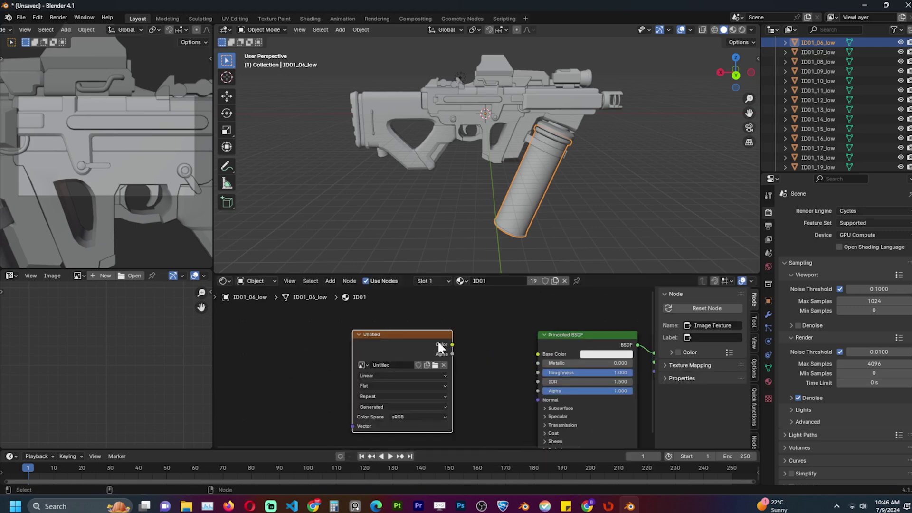
pyautogui.click(733, 30)
# Delete the light from the scene.
pyautogui.moveTo(721, 47)
pyautogui.mouseDown(button='middle')
pyautogui.moveTo(446, 118)
pyautogui.moveTo(490, 118)
pyautogui.mouseUp(button='middle')
pyautogui.click(517, 74)
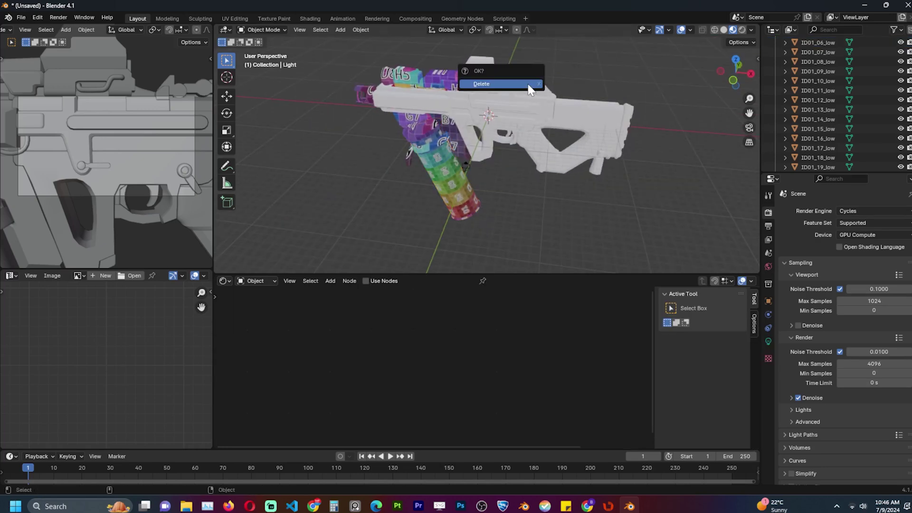
pyautogui.moveTo(515, 72); pyautogui.dragTo(548, 143, button='middle')
pyautogui.click(514, 144)
# Select all the gun parts and link the cylinder's ID01 material to them.
pyautogui.moveTo(372, 63); pyautogui.dragTo(592, 160)
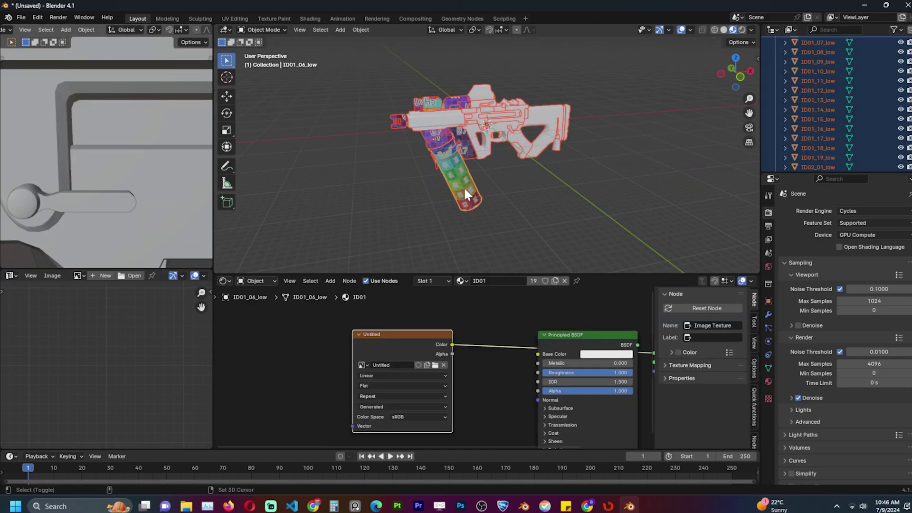
pyautogui.hotkey('ctrl', 'l')
pyautogui.click(455, 208)
pyautogui.click(455, 207)
# Open the gun's stock mesh in edit mode and inspect its UVs over the color grid.
pyautogui.moveTo(513, 190); pyautogui.dragTo(449, 146, button='middle')
pyautogui.scroll(4, 352, 147)
pyautogui.click(355, 146)
pyautogui.press('Tab')
pyautogui.scroll(-12, 63, 363)
pyautogui.scroll(4, 63, 363)
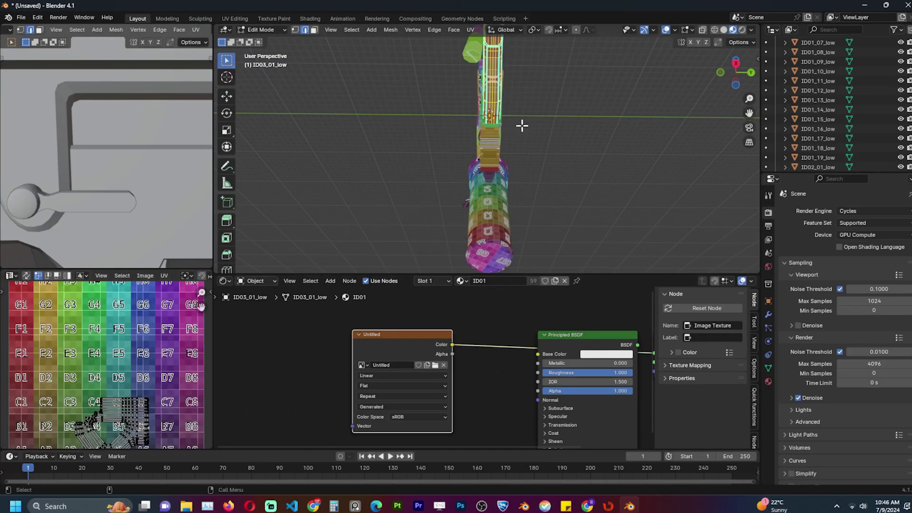
# Isolate the gun's stock in local view and reopen its mesh for editing with nothing selected.
pyautogui.press('Tab')
pyautogui.press('/')
pyautogui.moveTo(563, 140); pyautogui.dragTo(490, 140, button='middle')
pyautogui.scroll(2, 490, 139)
pyautogui.press('Tab')
pyautogui.hotkey('alt', 'a')
pyautogui.moveTo(374, 115); pyautogui.dragTo(537, 162, button='middle')
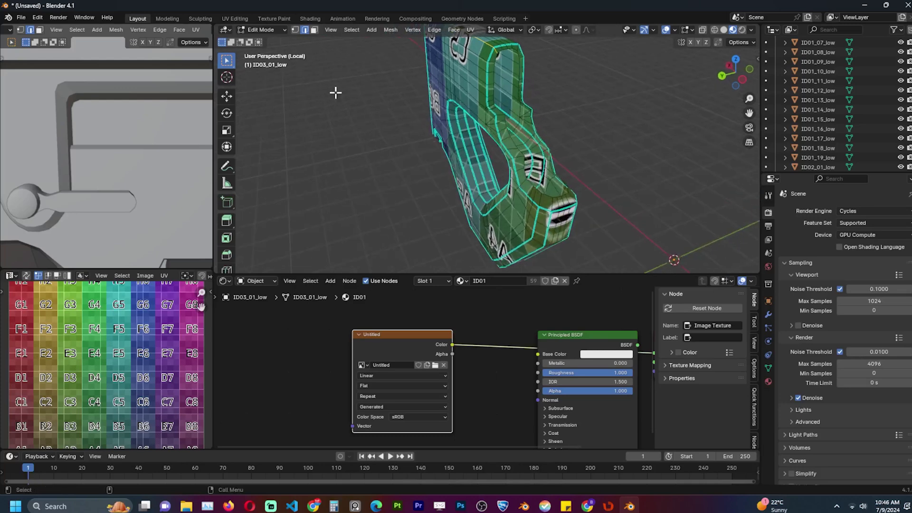
# Select the whole stock mesh and unwrap it.
pyautogui.hotkey('ctrl', 'e')
pyautogui.click(543, 187)
pyautogui.press('a')
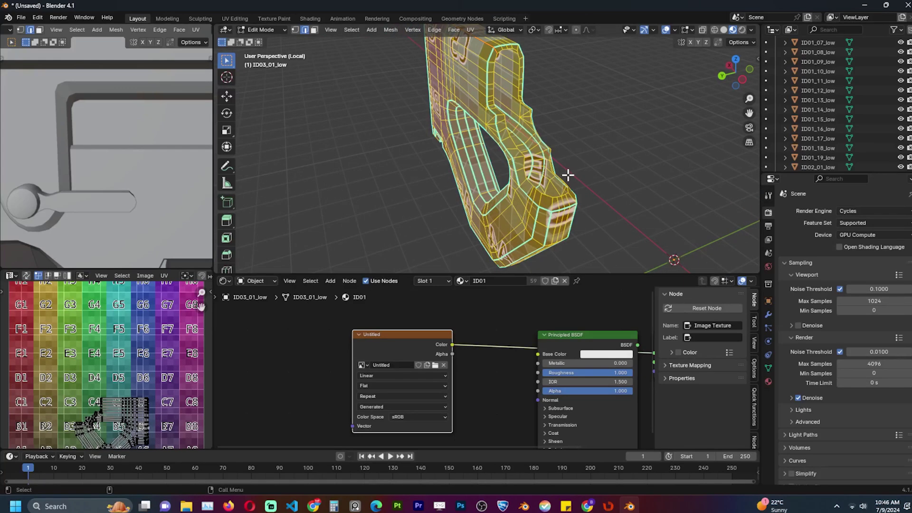
pyautogui.press('u')
pyautogui.press('Return')
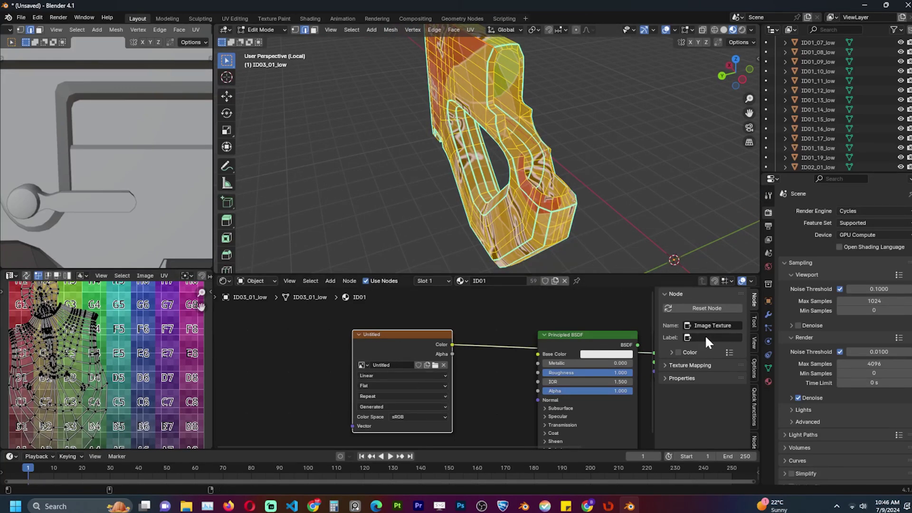
# Change the image texture node's generated image type to UV Grid.
pyautogui.click(684, 378)
pyautogui.scroll(-4, 693, 378)
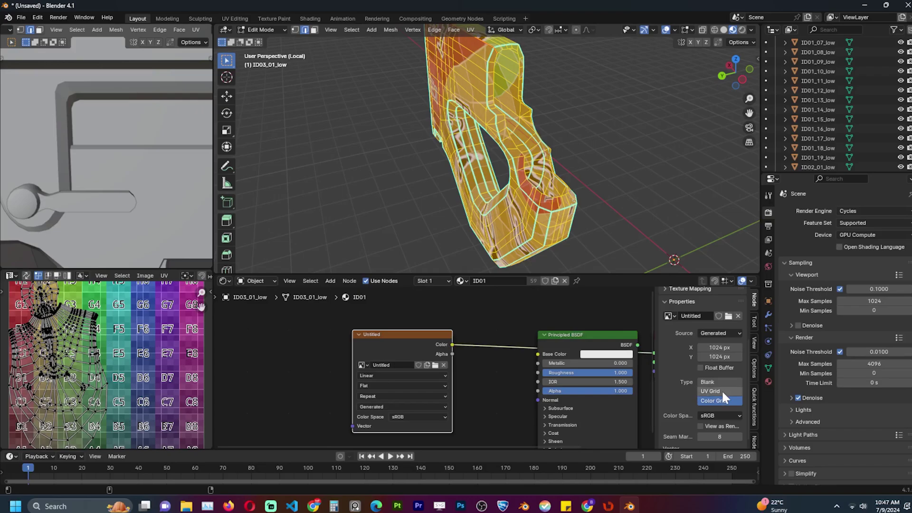
pyautogui.click(710, 391)
# Open all the gun parts together in edit mode and reset their UVs.
pyautogui.press('Tab')
pyautogui.moveTo(444, 172); pyautogui.dragTo(529, 179, button='middle')
pyautogui.press('Tab')
pyautogui.click(145, 279)
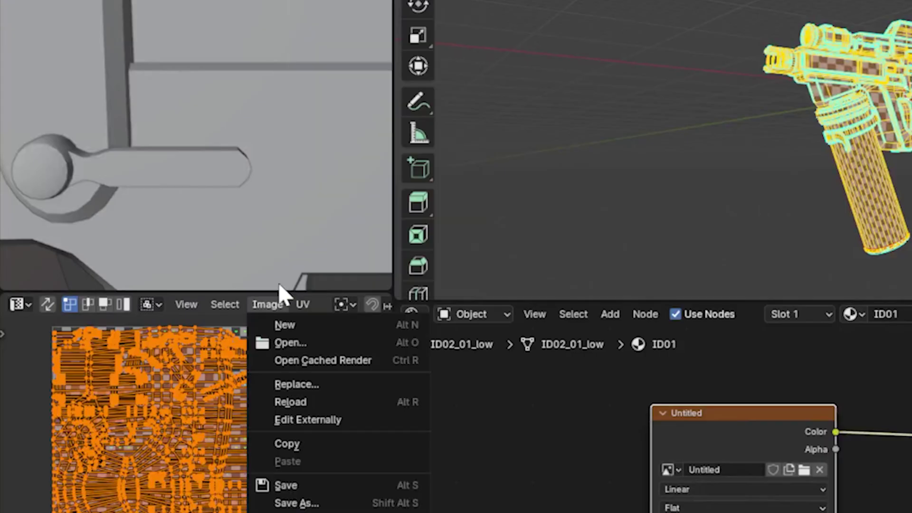
pyautogui.moveTo(164, 279)
pyautogui.click(322, 97)
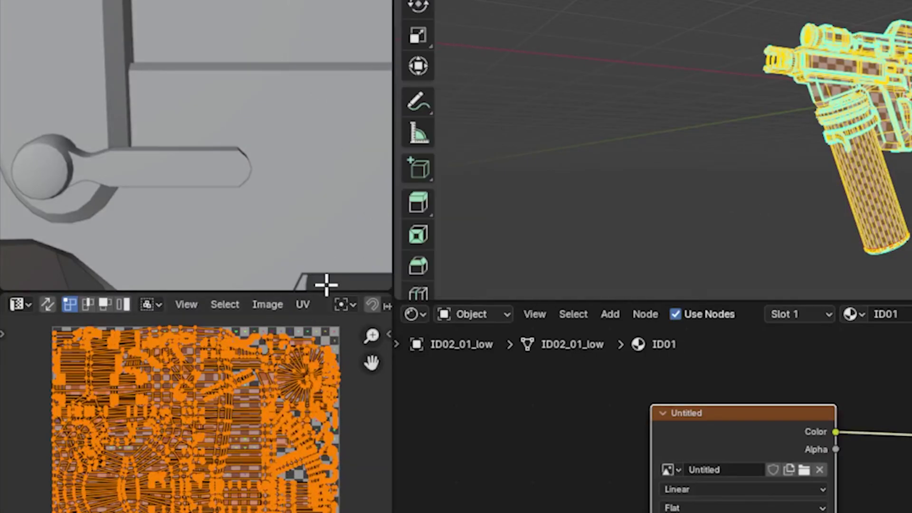
pyautogui.click(311, 305)
pyautogui.click(352, 260)
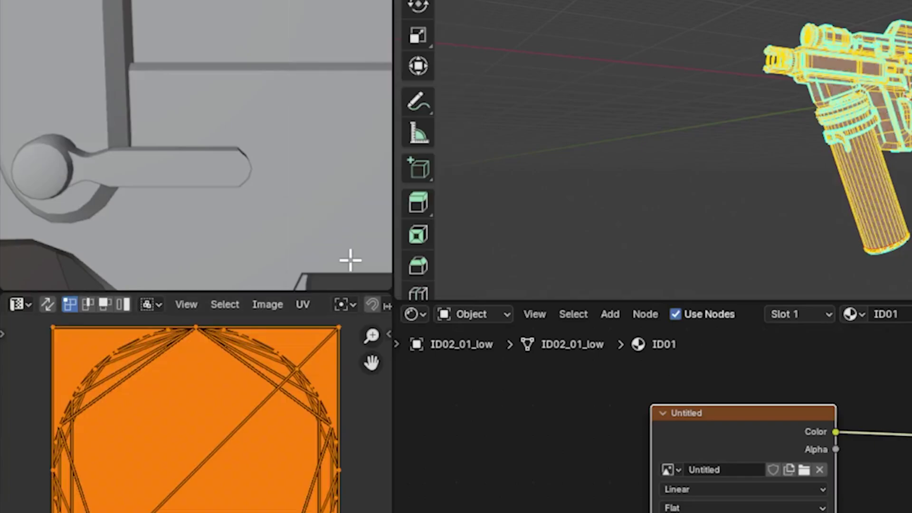
# Select every part of the gun in object mode, open them together in edit mode and unwrap them.
pyautogui.press('Tab')
pyautogui.scroll(6, 489, 158)
pyautogui.click(414, 160)
pyautogui.scroll(-5, 414, 161)
pyautogui.moveTo(356, 85); pyautogui.dragTo(572, 184)
pyautogui.press('Tab')
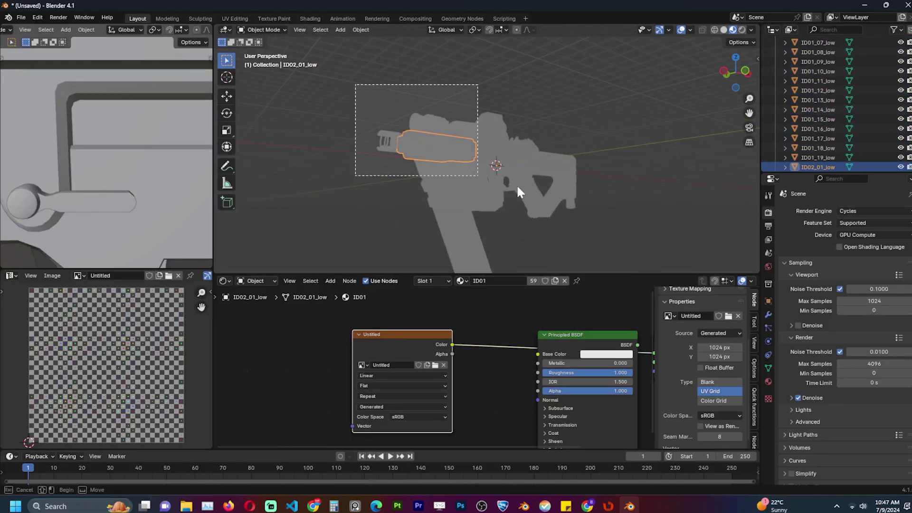
pyautogui.press('u')
pyautogui.click(521, 175)
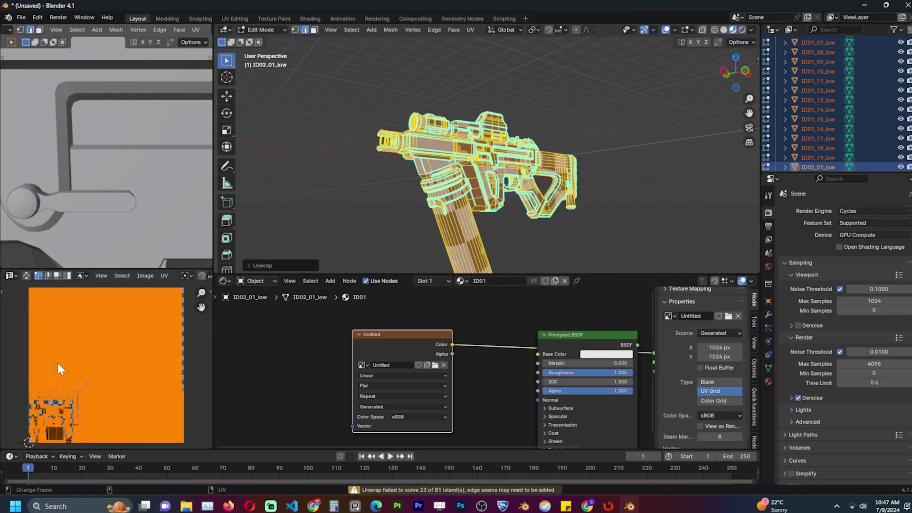
pyautogui.press('Tab')
pyautogui.press('Tab')
pyautogui.scroll(11, 77, 361)
pyautogui.moveTo(703, 150); pyautogui.dragTo(460, 162, button='middle')
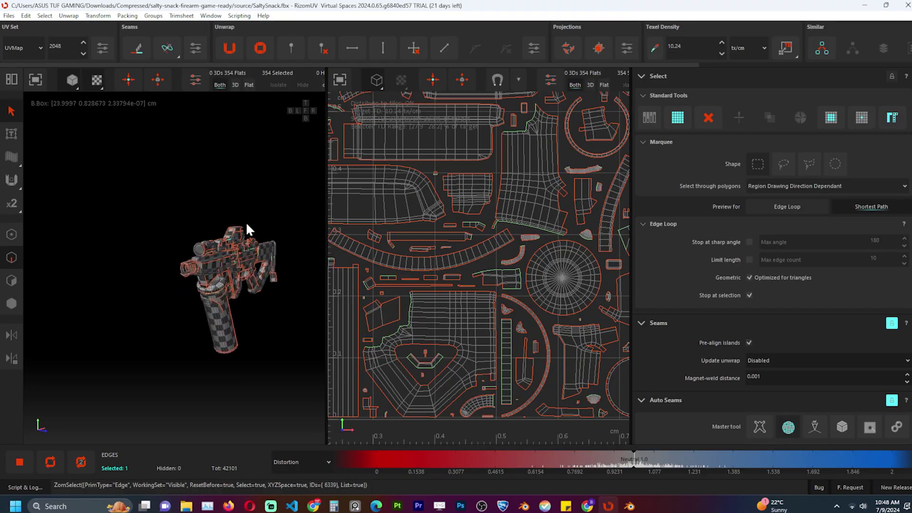
# Switch to RizomUV and load SaltySnack.fbx without its UV data.
pyautogui.scroll(2, 226, 192)
pyautogui.keyDown('alt'); pyautogui.moveTo(247, 224); pyautogui.dragTo(37, 75); pyautogui.keyUp('alt')
pyautogui.click(9, 15)
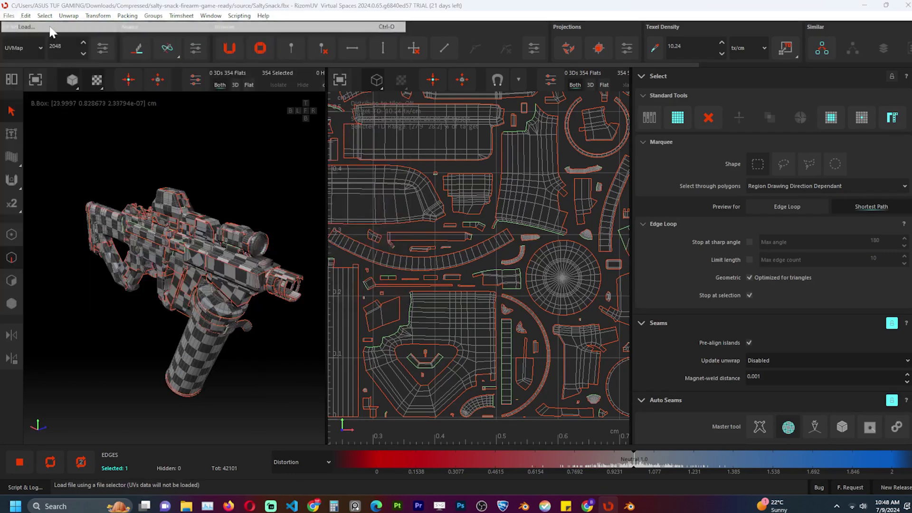
pyautogui.click(50, 28)
pyautogui.click(480, 251)
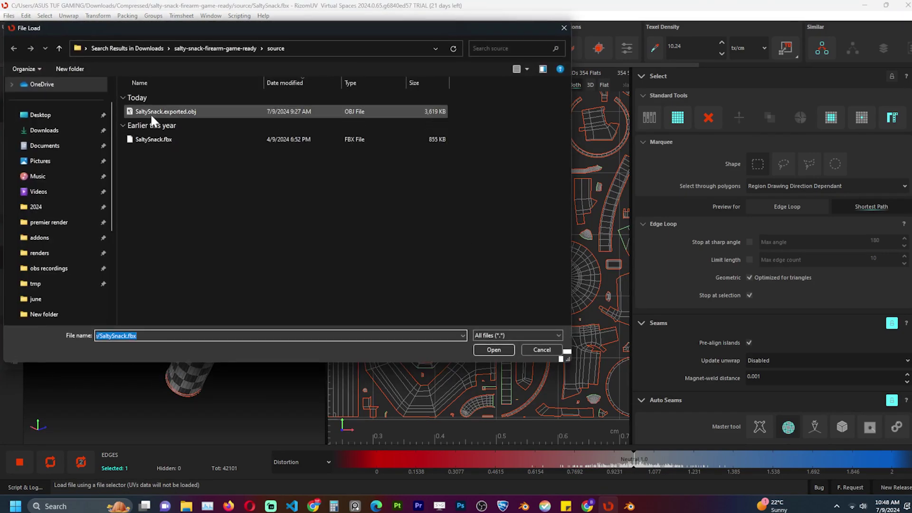
pyautogui.click(192, 140)
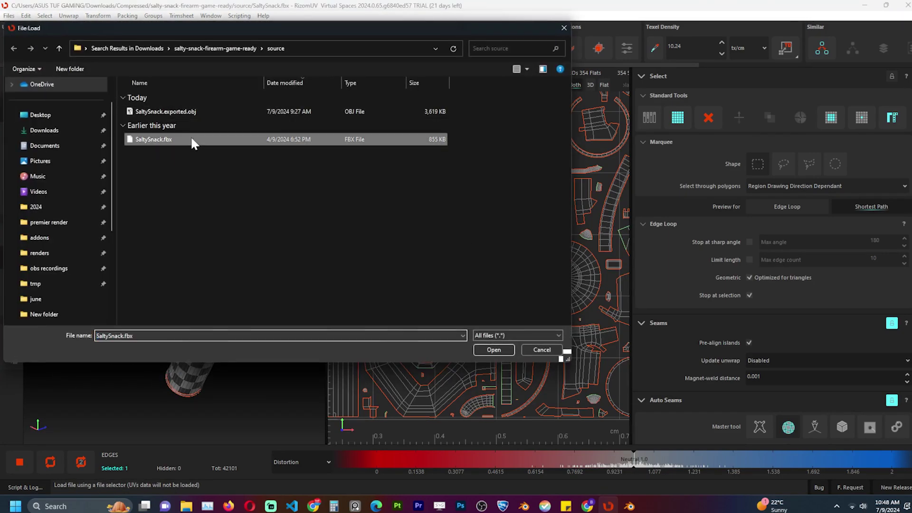
pyautogui.doubleClick(191, 139)
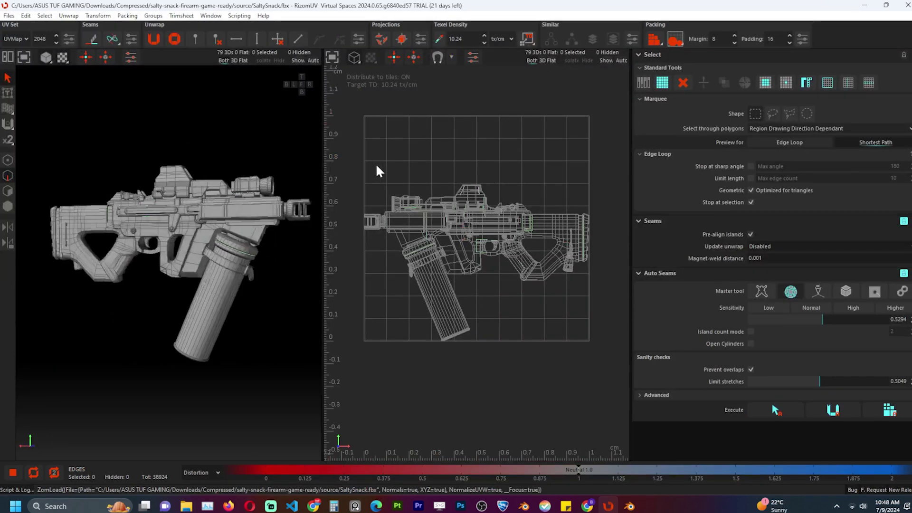
# Inspect the loaded gun from several angles and compare its edges with the UV layout.
pyautogui.moveTo(163, 142); pyautogui.dragTo(264, 164, button='middle')
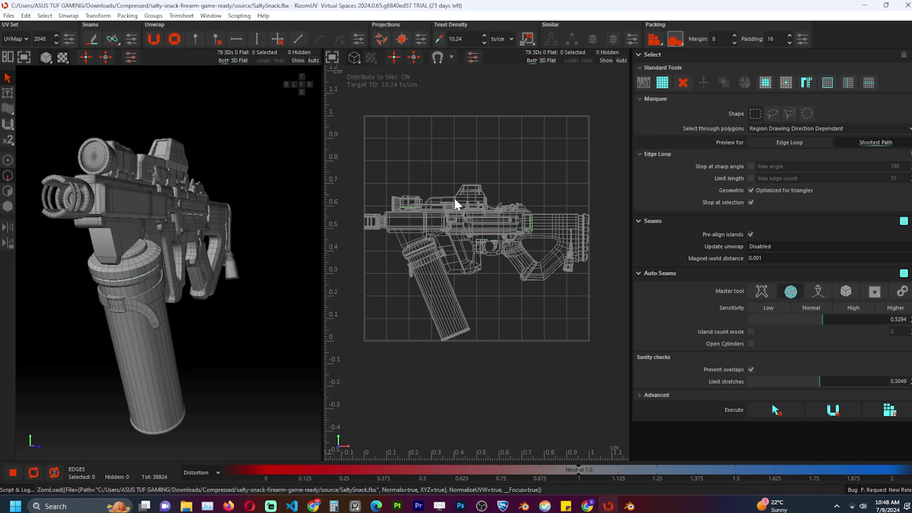
pyautogui.moveTo(358, 173); pyautogui.dragTo(557, 323)
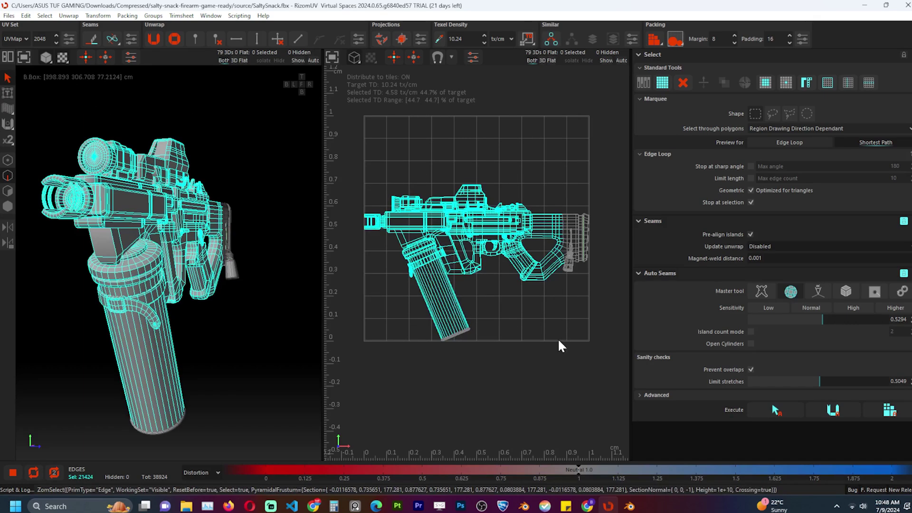
pyautogui.click(560, 347)
pyautogui.moveTo(184, 262); pyautogui.dragTo(137, 258, button='middle')
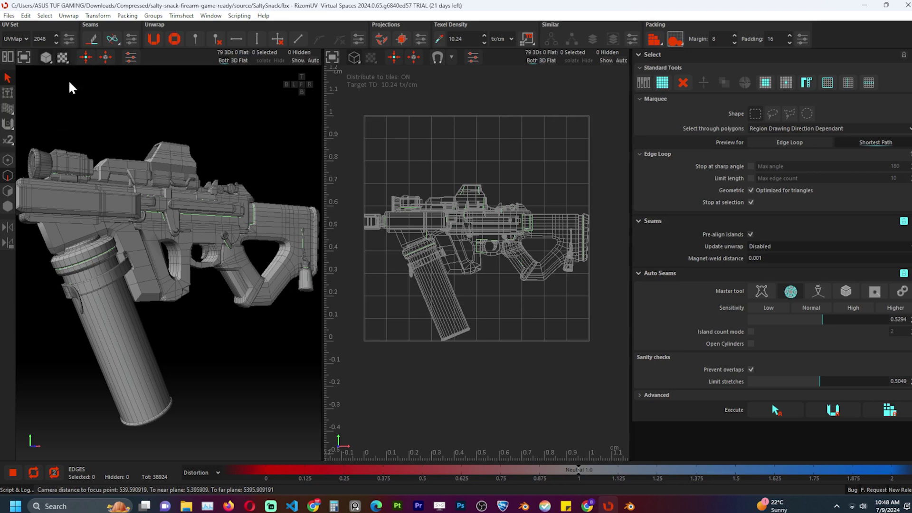
pyautogui.moveTo(137, 100); pyautogui.dragTo(79, 126, button='middle')
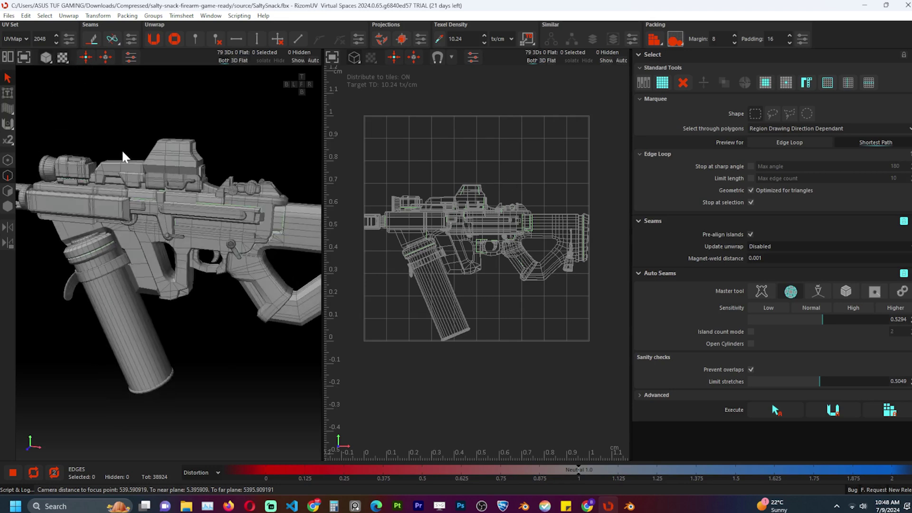
pyautogui.moveTo(129, 150); pyautogui.dragTo(159, 124, button='middle')
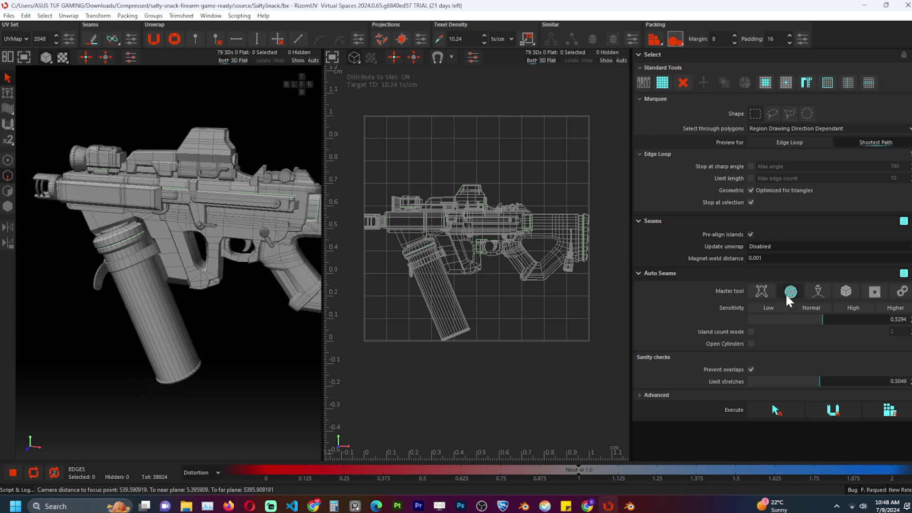
# Auto-select seam edges across the whole gun, then unwrap it and pack the resulting UV islands.
pyautogui.click(775, 411)
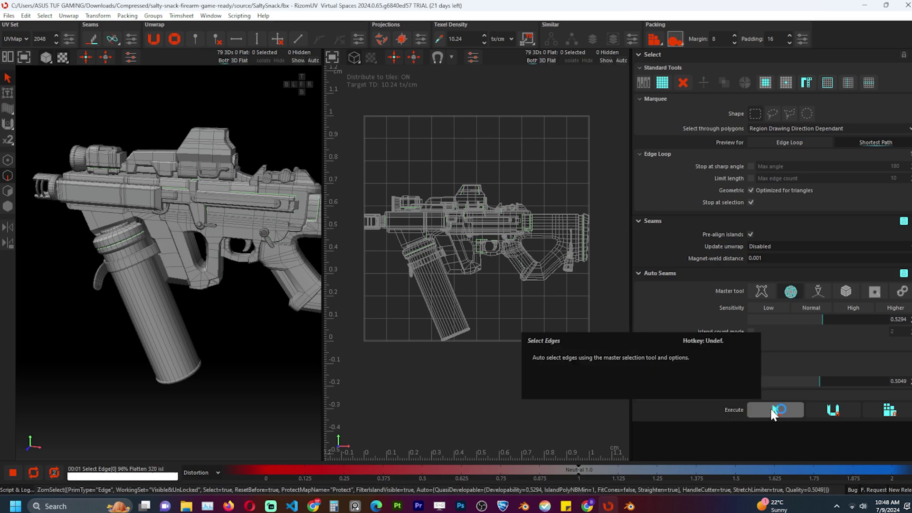
pyautogui.keyDown('alt'); pyautogui.moveTo(217, 244); pyautogui.dragTo(387, 218); pyautogui.keyUp('alt')
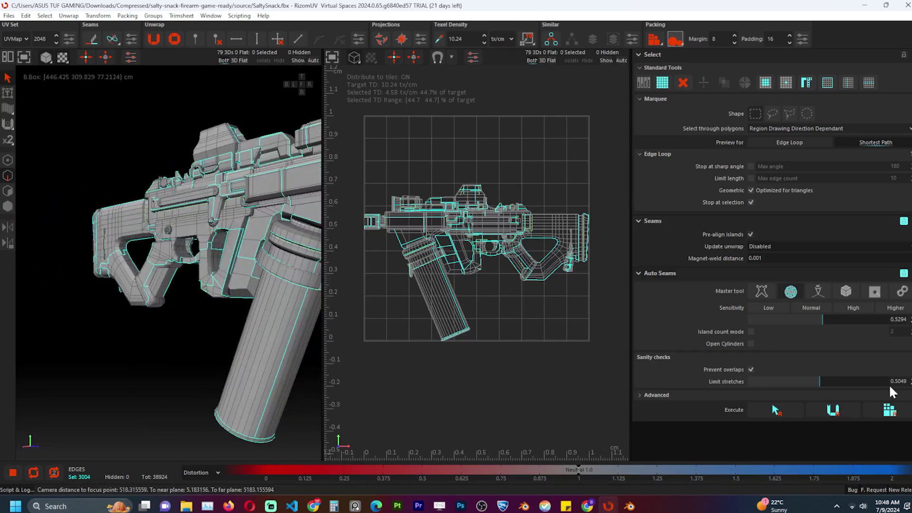
pyautogui.click(834, 411)
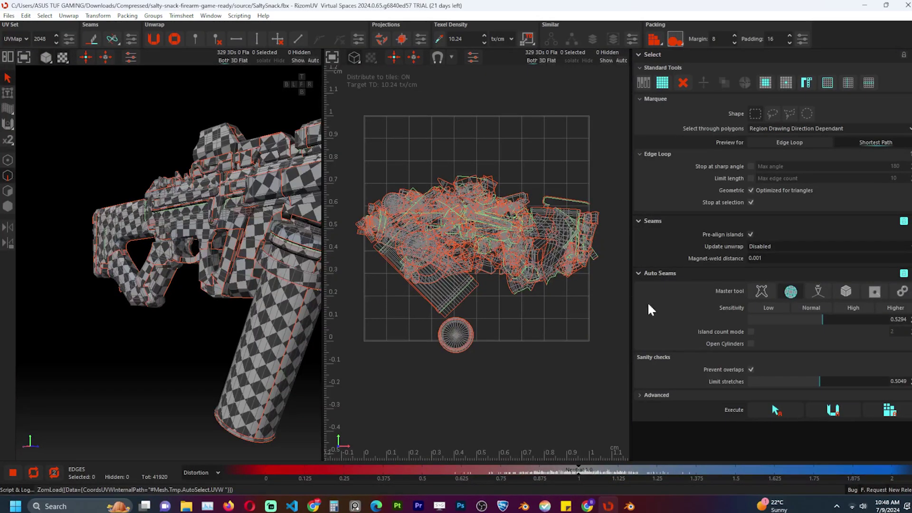
pyautogui.click(889, 410)
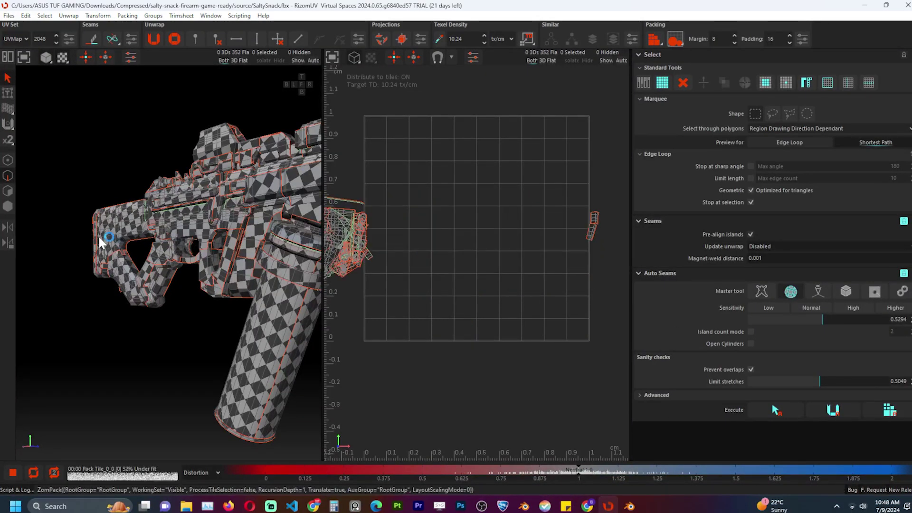
pyautogui.moveTo(98, 235); pyautogui.dragTo(269, 220, button='middle')
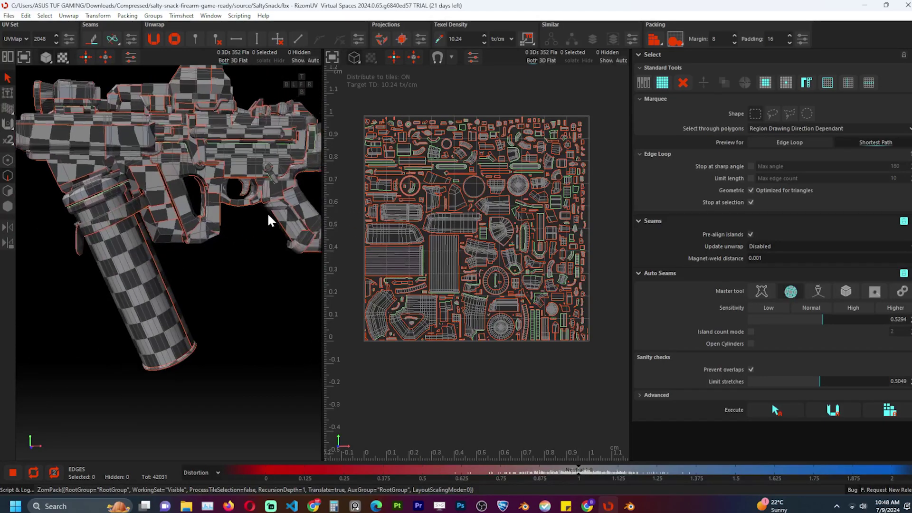
# In island selection mode, examine the two islands of the cylindrical magazine on the model and in the UV layout.
pyautogui.moveTo(201, 276); pyautogui.dragTo(159, 362, button='middle')
pyautogui.click(7, 206)
pyautogui.click(217, 326)
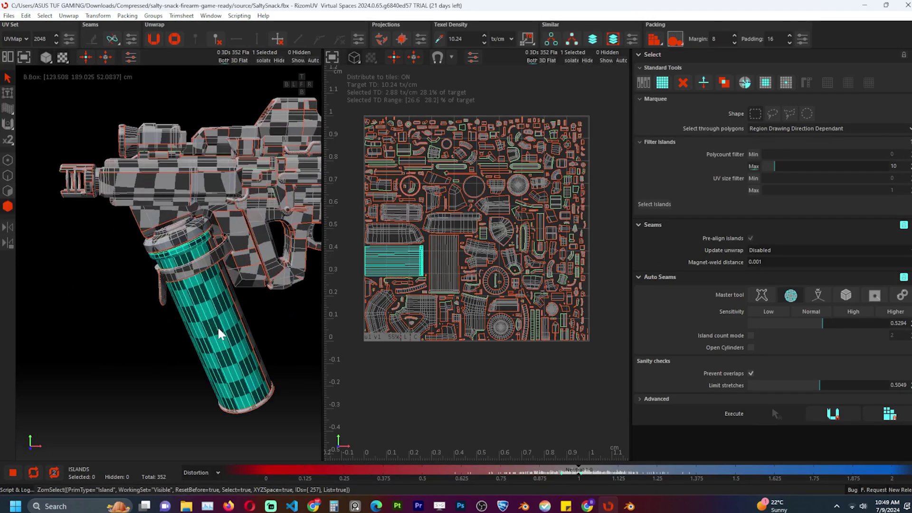
pyautogui.moveTo(279, 326); pyautogui.dragTo(194, 303, button='middle')
pyautogui.click(240, 342)
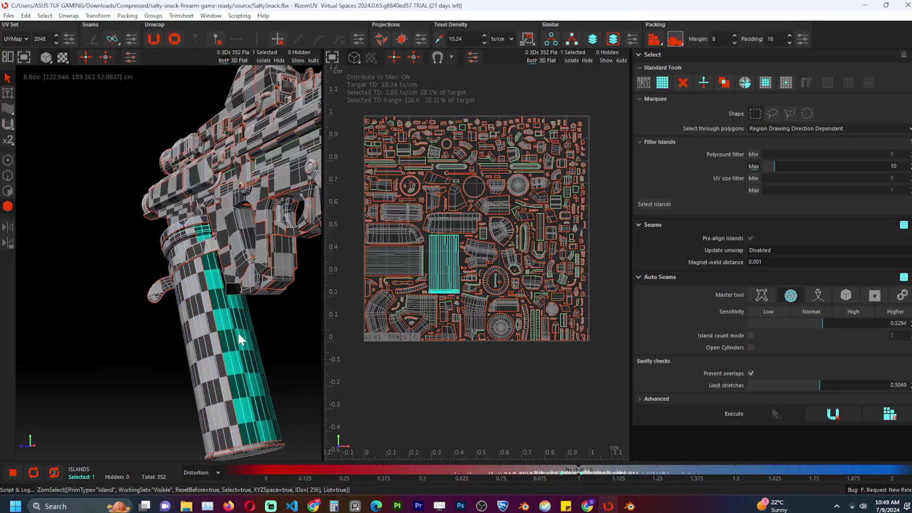
pyautogui.hotkey('ctrl', 'a')
pyautogui.click(227, 344)
pyautogui.click(204, 346)
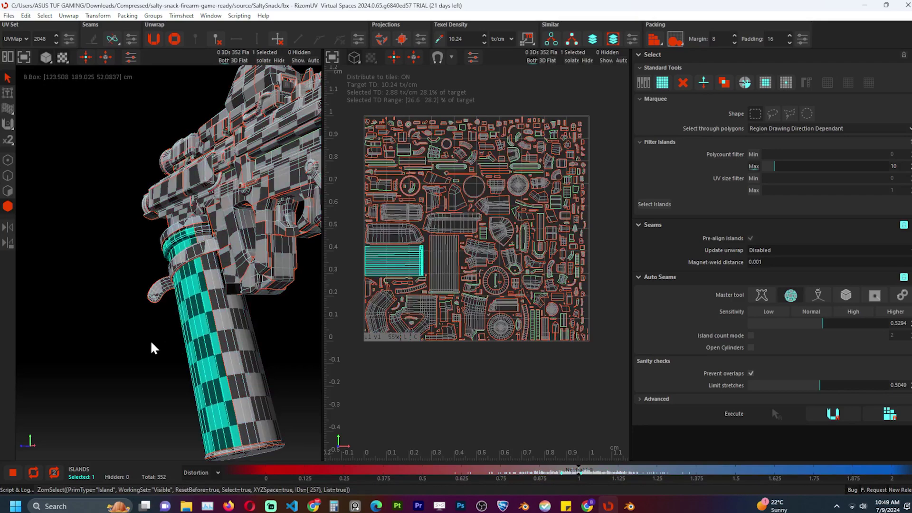
pyautogui.moveTo(152, 347); pyautogui.dragTo(252, 343, button='middle')
pyautogui.click(446, 262)
pyautogui.click(393, 256)
pyautogui.scroll(5, 398, 265)
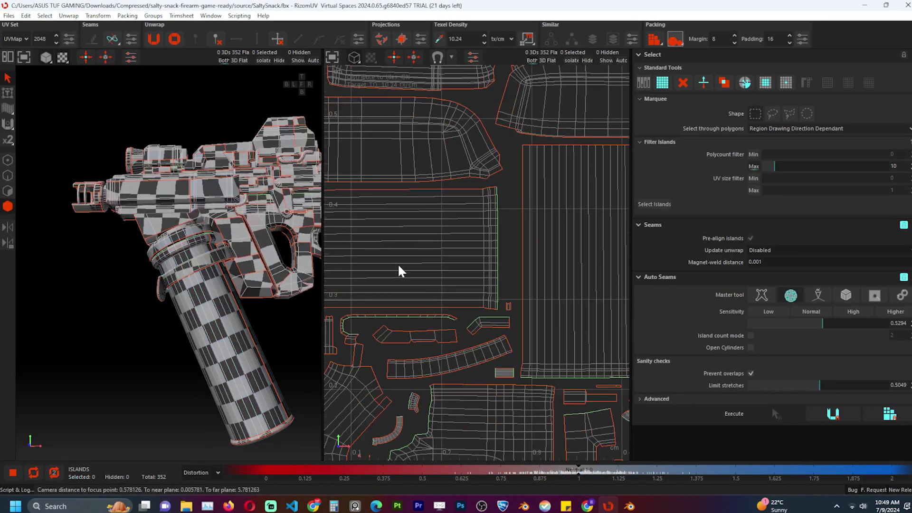
pyautogui.scroll(-2, 402, 264)
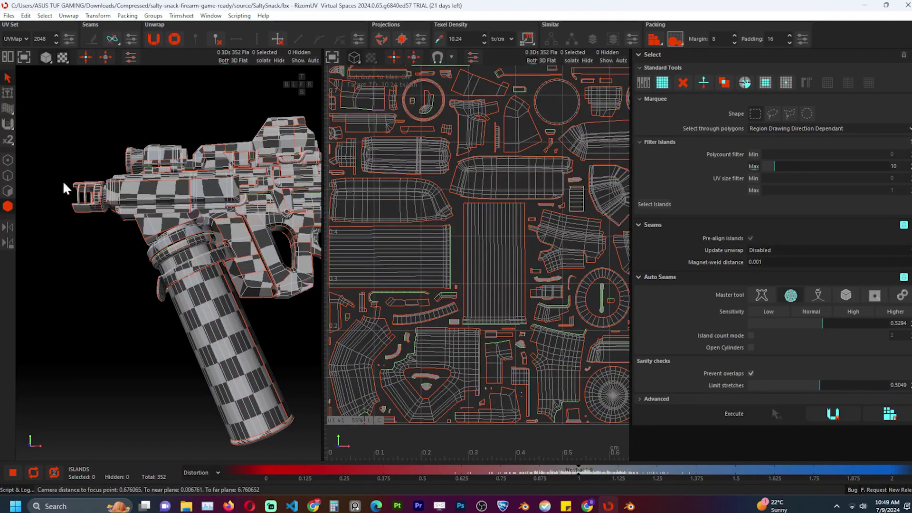
# In edge selection mode, select the long edge shared by the cylindrical magazine's two islands and weld them together.
pyautogui.click(8, 177)
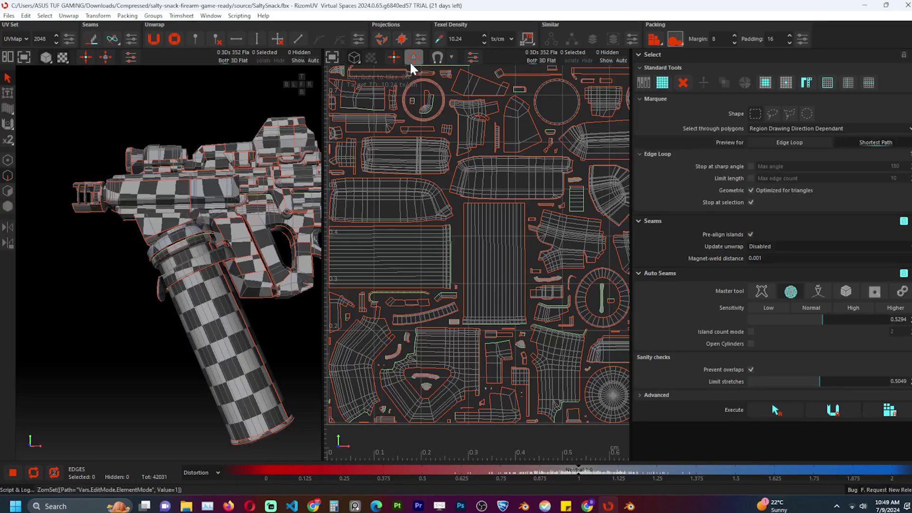
pyautogui.scroll(3, 436, 146)
pyautogui.press('F4')
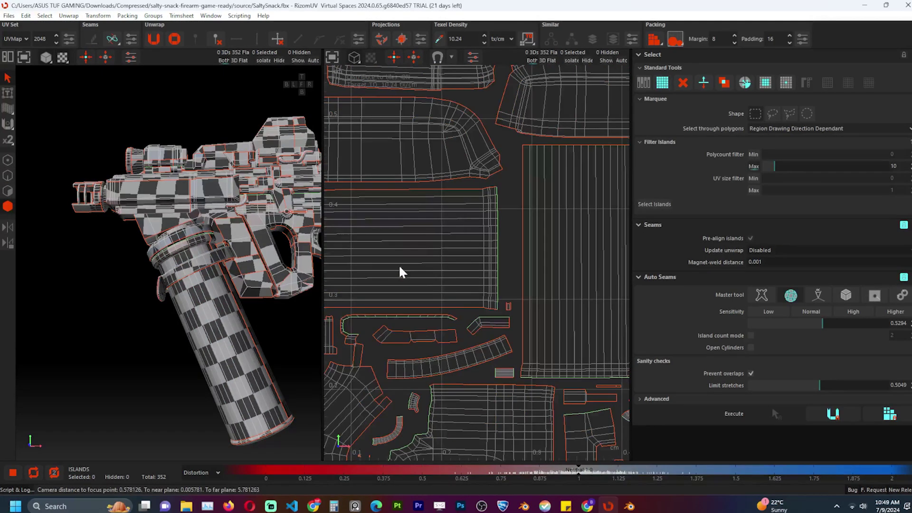
pyautogui.scroll(-3, 399, 266)
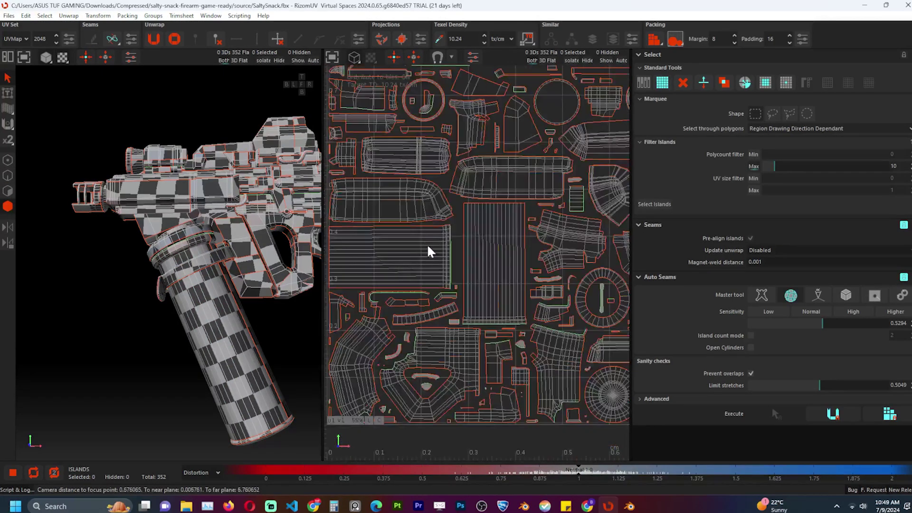
pyautogui.click(8, 175)
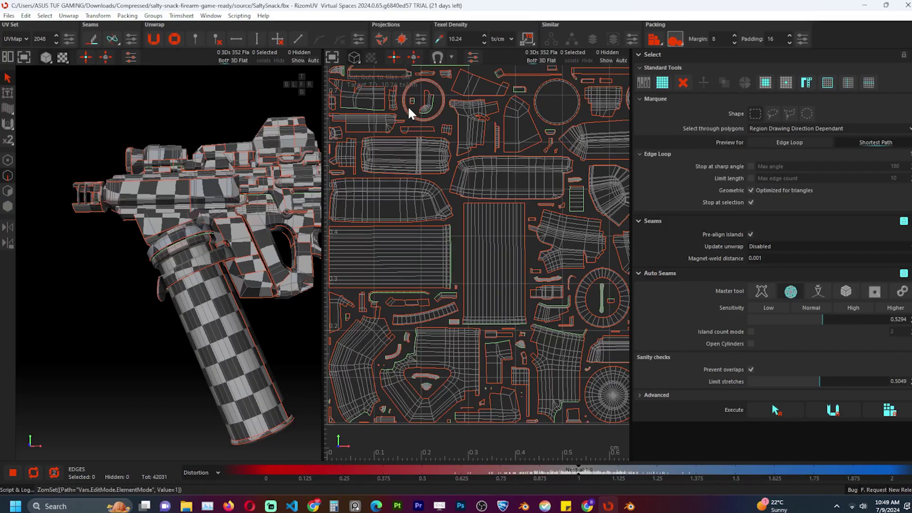
pyautogui.scroll(3, 449, 146)
pyautogui.click(472, 299)
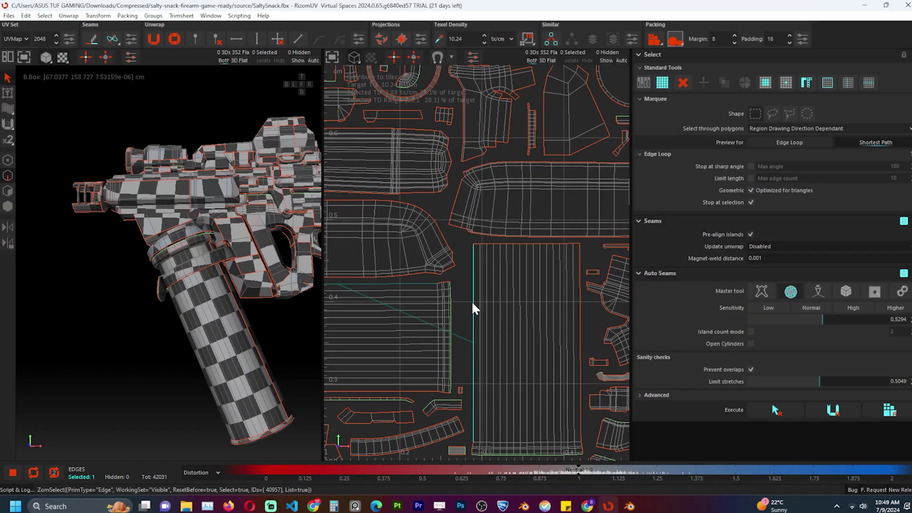
pyautogui.moveTo(383, 335); pyautogui.dragTo(537, 264, button='middle')
pyautogui.moveTo(565, 230); pyautogui.dragTo(465, 247, button='middle')
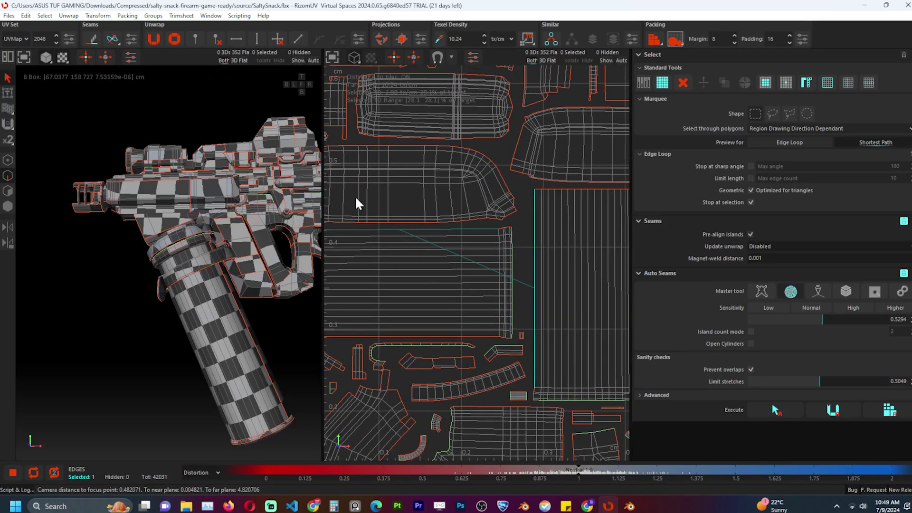
pyautogui.click(111, 40)
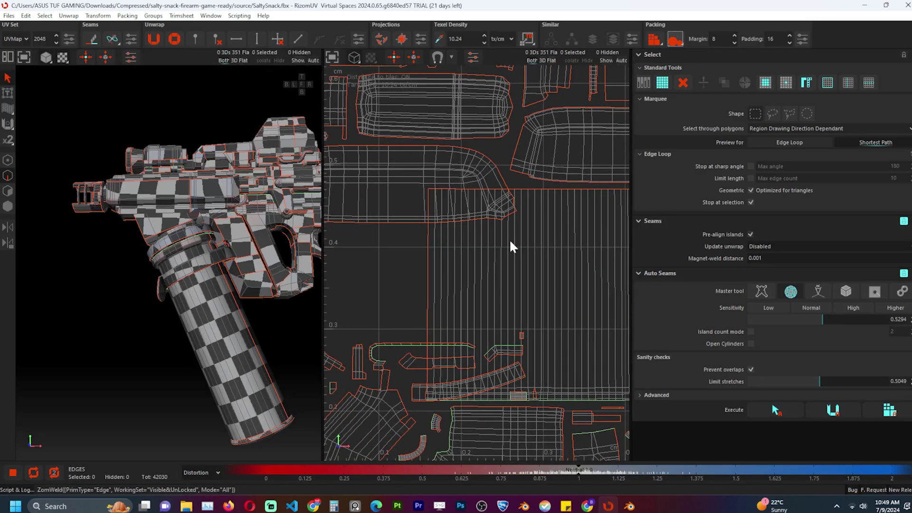
# In island selection mode, select the welded magazine island and examine it on the model and in the UV layout.
pyautogui.scroll(-3, 534, 249)
pyautogui.moveTo(432, 246); pyautogui.dragTo(599, 283)
pyautogui.click(443, 275)
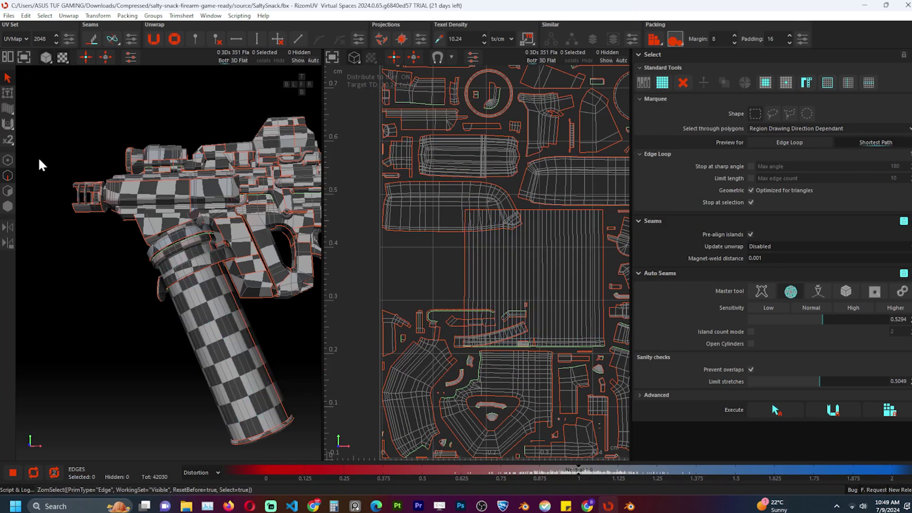
pyautogui.click(7, 207)
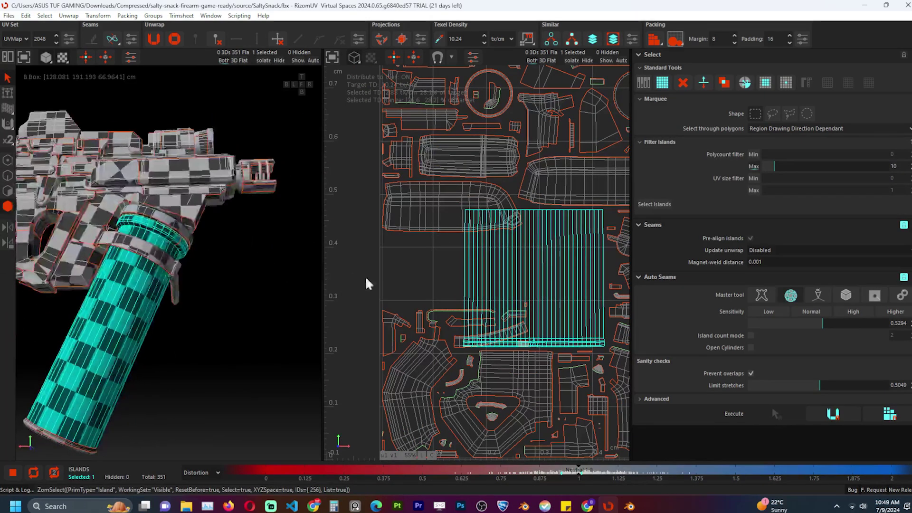
pyautogui.keyDown('alt'); pyautogui.moveTo(366, 272); pyautogui.dragTo(479, 273); pyautogui.keyUp('alt')
pyautogui.scroll(-4, 479, 276)
pyautogui.scroll(4, 494, 290)
pyautogui.scroll(-4, 494, 291)
# In edge selection mode, select three edges along the lower border of the long round-ended island beside the magazine island and weld them.
pyautogui.press('F2')
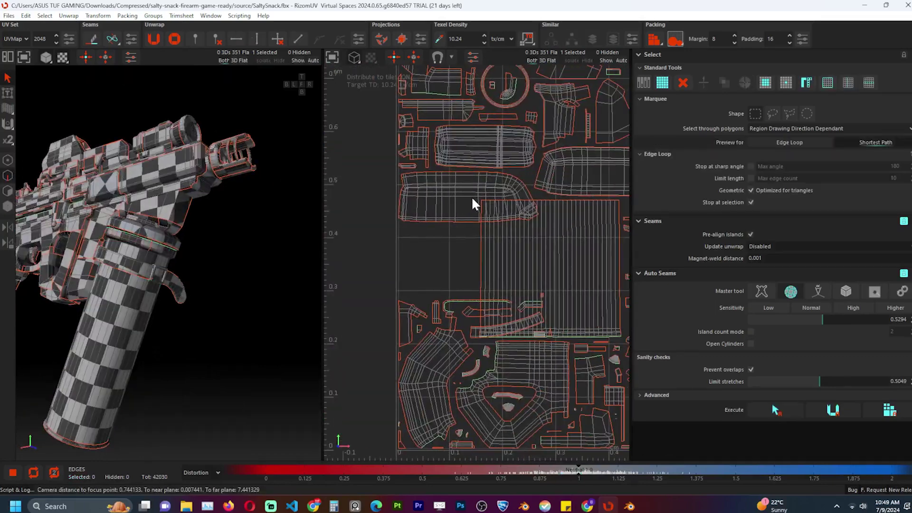
pyautogui.scroll(4, 472, 196)
pyautogui.doubleClick(471, 239)
pyautogui.keyDown('alt'); pyautogui.moveTo(586, 220); pyautogui.dragTo(601, 234, button='middle'); pyautogui.keyUp('alt')
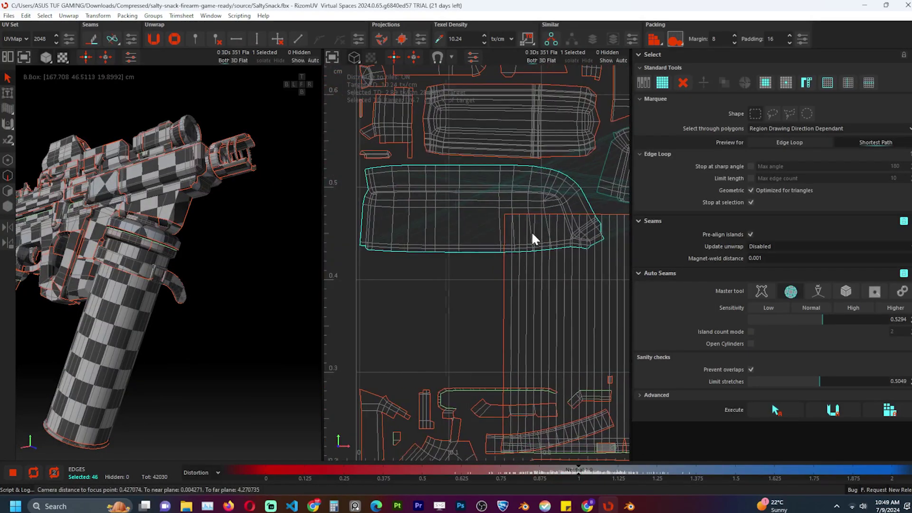
pyautogui.click(370, 249)
pyautogui.keyDown('shift'); pyautogui.click(494, 251); pyautogui.keyUp('shift')
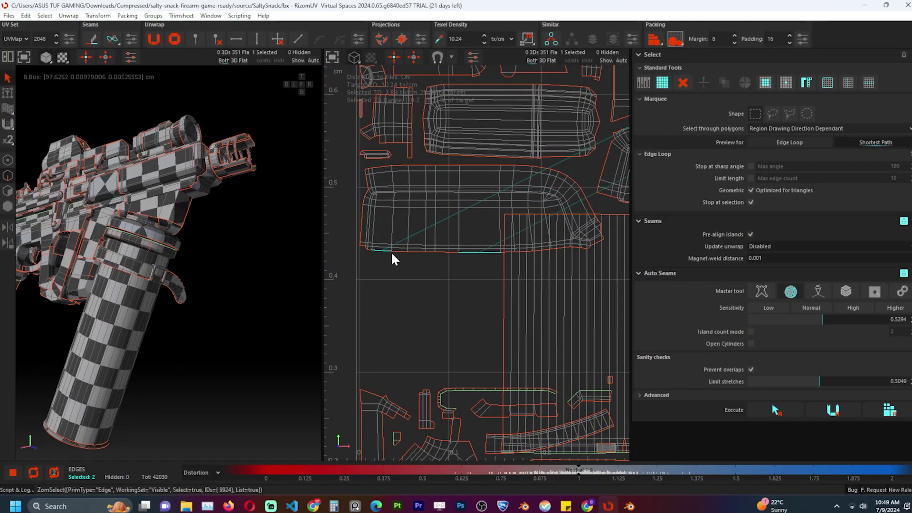
pyautogui.keyDown('shift'); pyautogui.click(581, 248); pyautogui.keyUp('shift')
pyautogui.moveTo(583, 248); pyautogui.dragTo(513, 249, button='middle')
pyautogui.scroll(-2, 513, 249)
pyautogui.click(112, 39)
# Pack all the UV islands again to remove the overlaps left by welding.
pyautogui.scroll(-4, 444, 190)
pyautogui.moveTo(445, 191); pyautogui.dragTo(479, 171, button='middle')
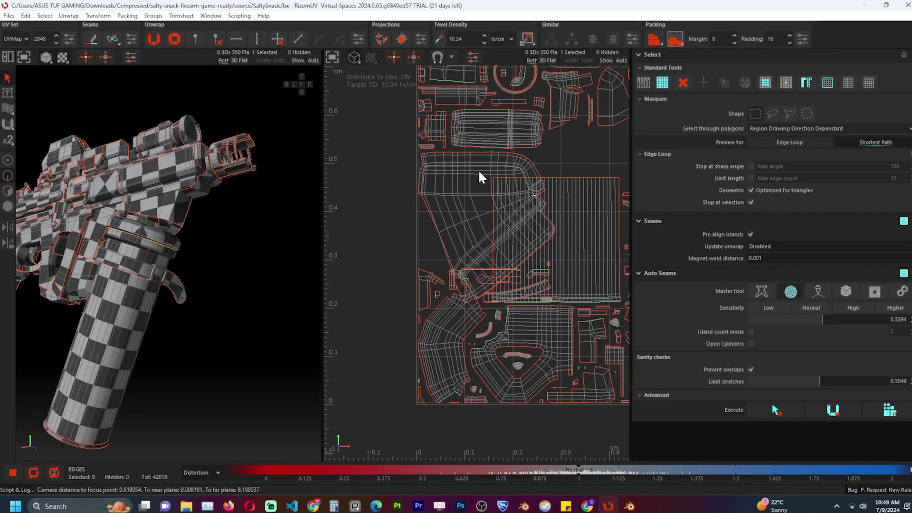
pyautogui.moveTo(403, 162); pyautogui.dragTo(371, 184, button='middle')
pyautogui.click(651, 42)
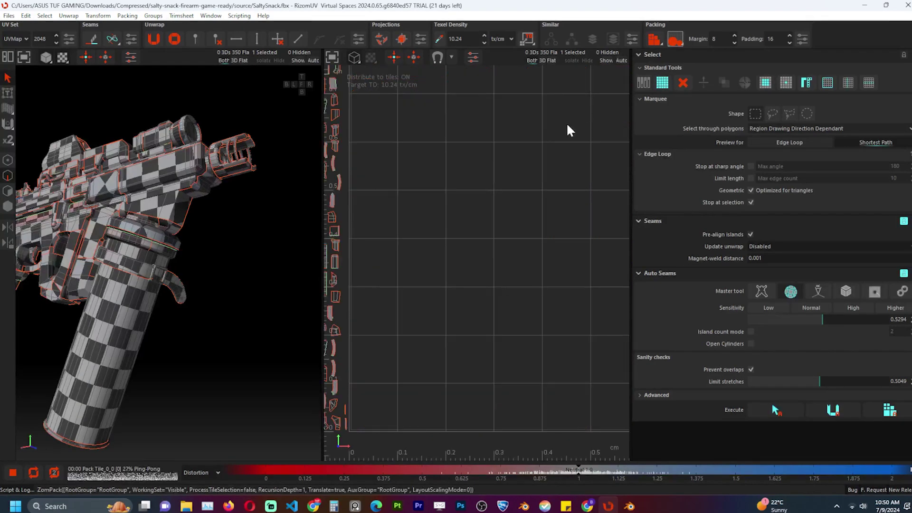
# Export the UVs with the OBJ file and cropping box dimensions file enabled, toggling the OBJ's Normalize option.
pyautogui.click(8, 16)
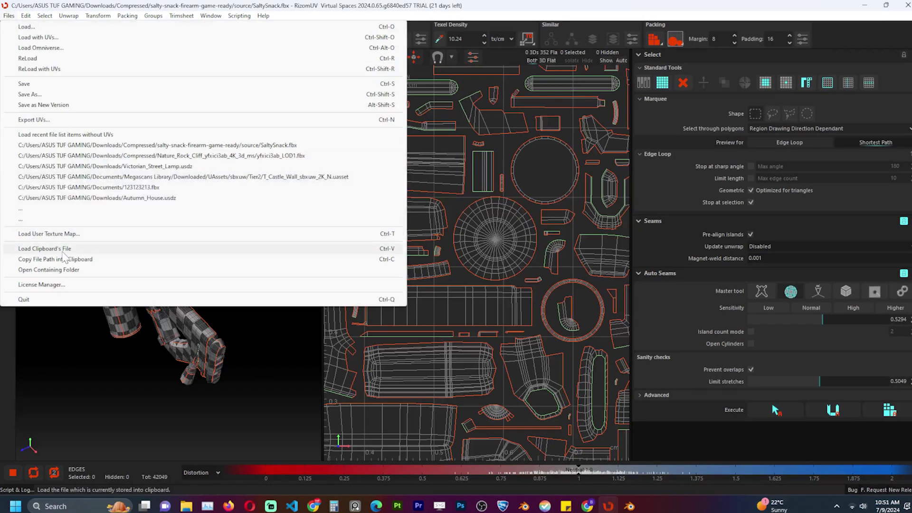
pyautogui.click(34, 120)
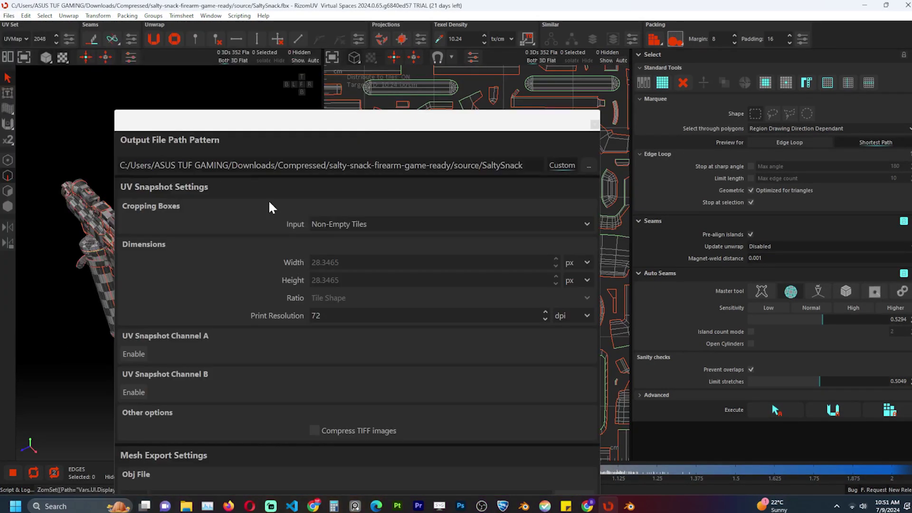
pyautogui.moveTo(413, 122); pyautogui.dragTo(436, 12)
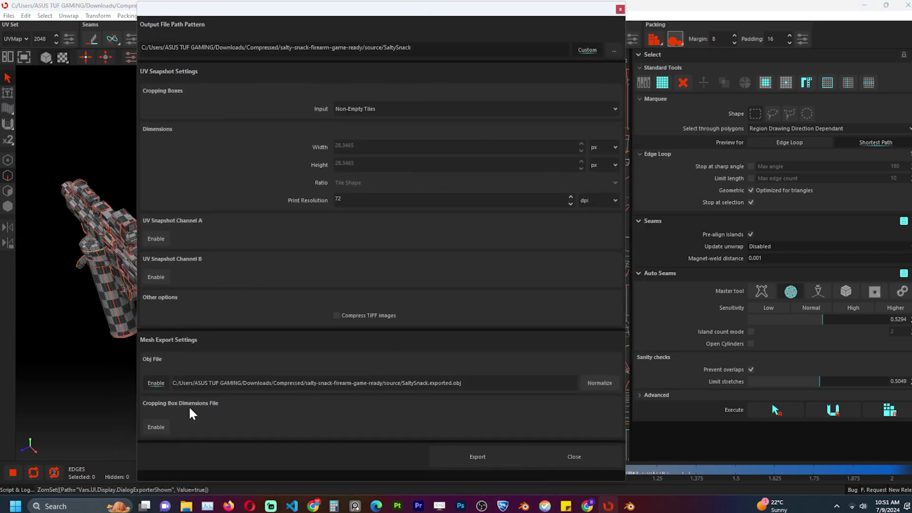
pyautogui.click(157, 383)
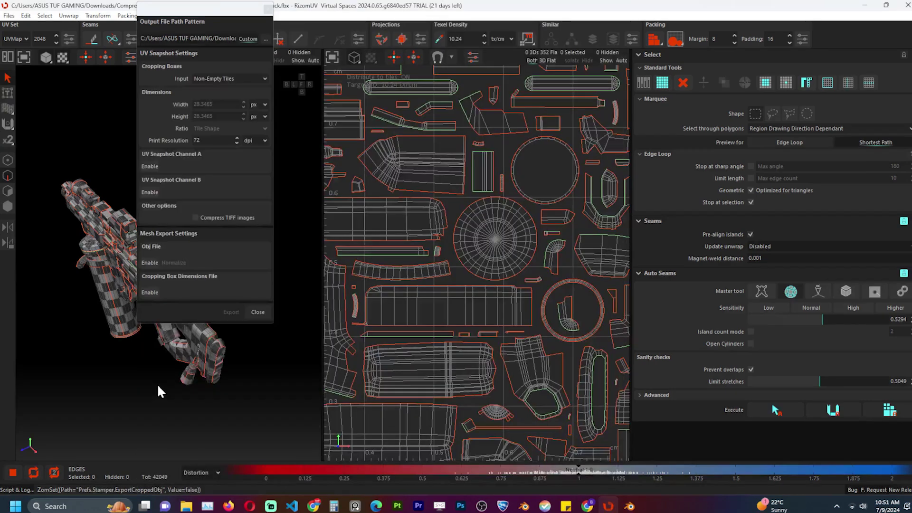
pyautogui.click(206, 294)
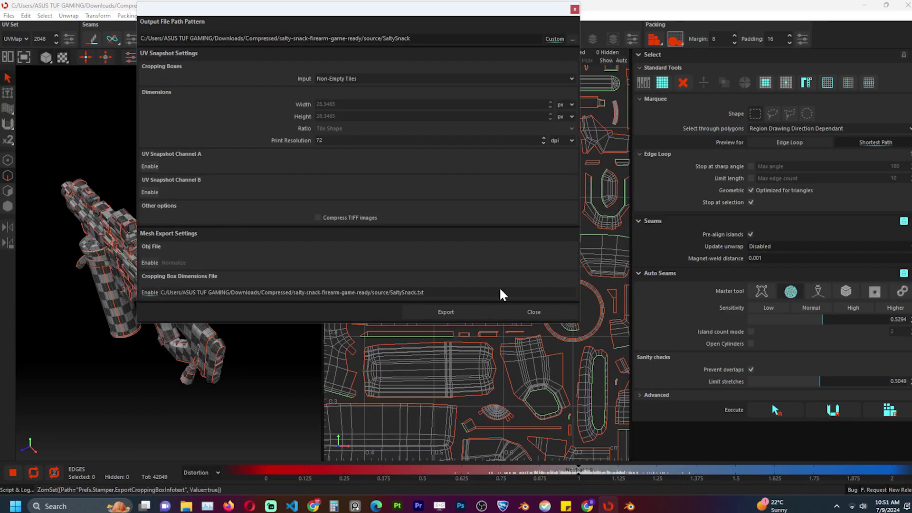
pyautogui.click(149, 263)
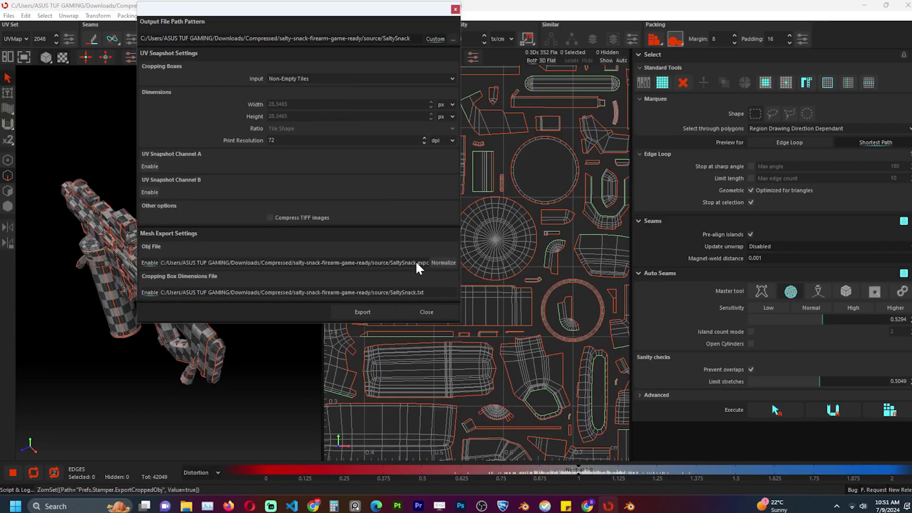
pyautogui.click(435, 264)
pyautogui.click(363, 312)
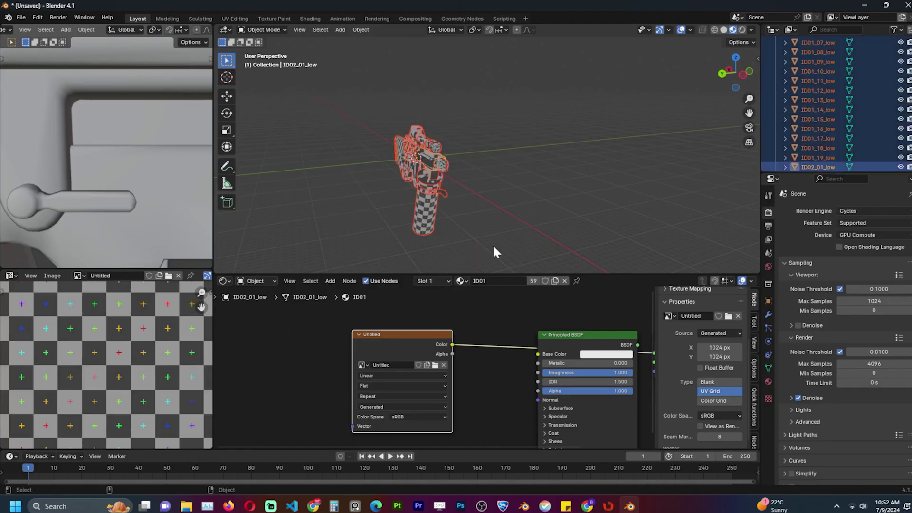
# In Blender, move the selected original gun objects into a new collection named 1 and collapse that collection.
pyautogui.press('m')
pyautogui.click(546, 175)
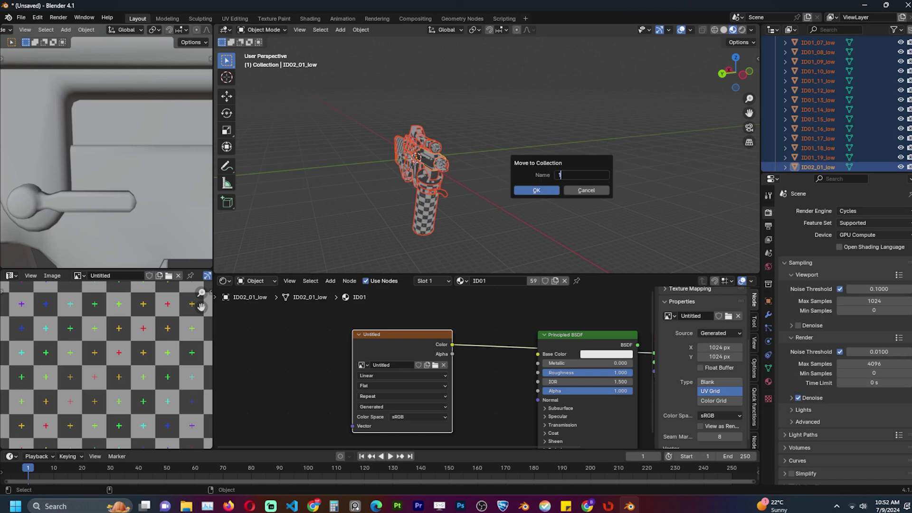
pyautogui.press('Return')
pyautogui.press('Return')
pyautogui.scroll(5, 839, 78)
pyautogui.click(795, 61)
pyautogui.click(776, 61)
# Import the gun model exported from RizomUV into the scene.
pyautogui.click(20, 18)
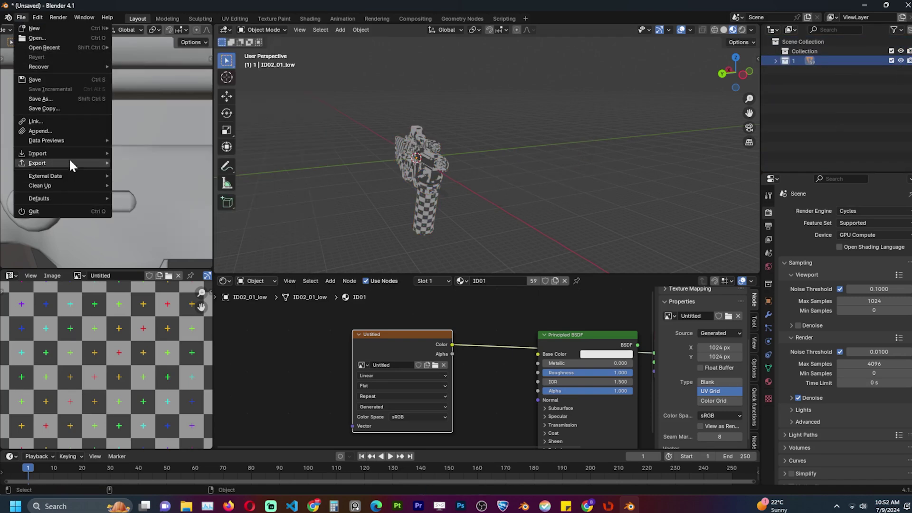
pyautogui.moveTo(69, 164)
pyautogui.click(181, 201)
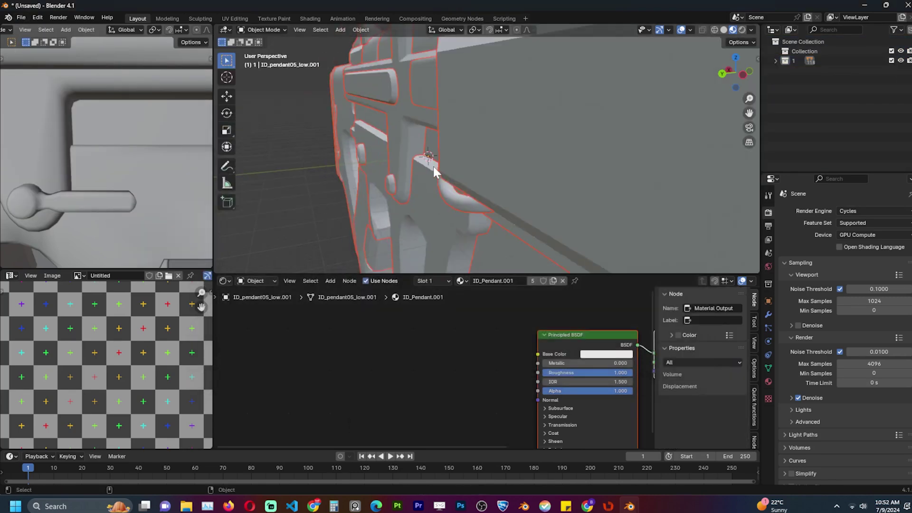
# Move the imported gun along the Y axis away from the original and scale it down to about 0.12.
pyautogui.scroll(-8, 433, 166)
pyautogui.moveTo(434, 167)
pyautogui.mouseDown(button='middle')
pyautogui.moveTo(407, 166)
pyautogui.moveTo(447, 166)
pyautogui.mouseUp(button='middle')
pyautogui.press('g')
pyautogui.press('x')
pyautogui.press('y')
pyautogui.click(540, 182)
pyautogui.moveTo(540, 181); pyautogui.dragTo(689, 180, button='middle')
pyautogui.press('s')
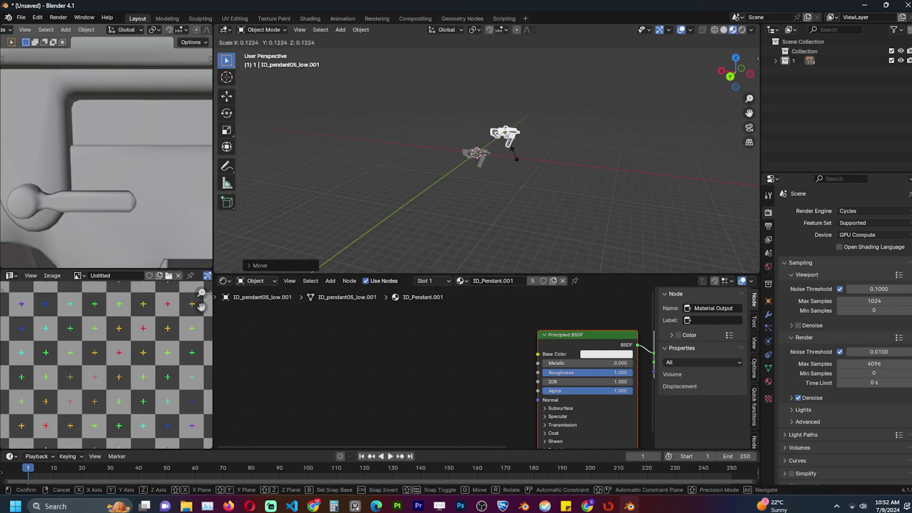
pyautogui.click(517, 158)
# Enter edit mode on the imported gun and select all of its geometry.
pyautogui.press('Tab')
pyautogui.press('a')
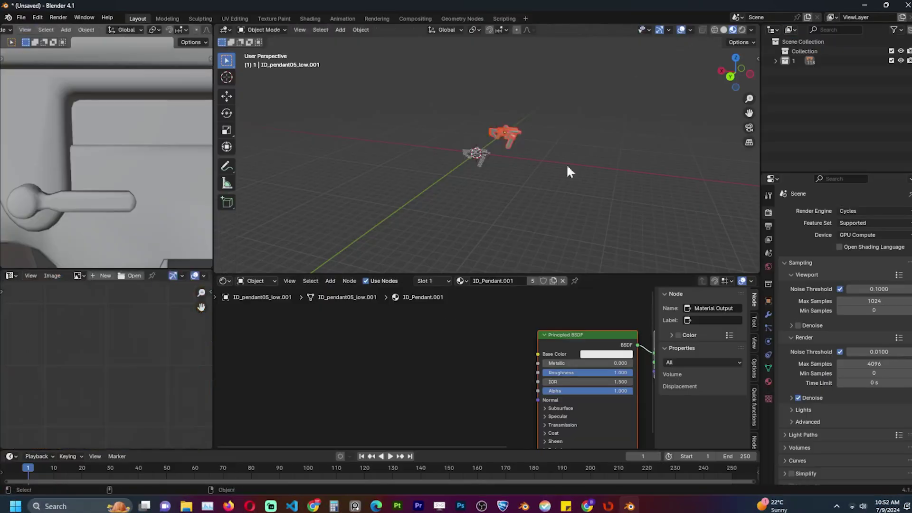